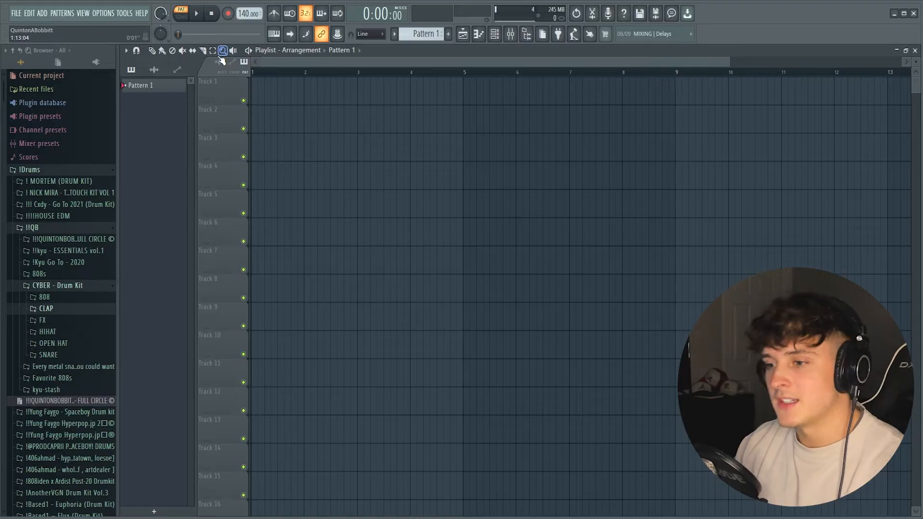
Switch to the producer's website in the browser and view the CYBËR - Sound Kit [Bundle] product's price and contents
click(34, 170)
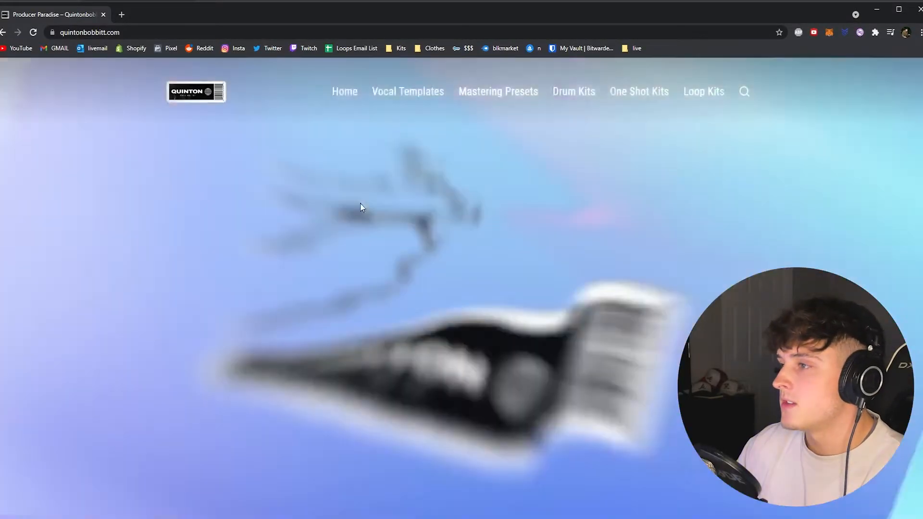
scroll(361, 206, down, 10)
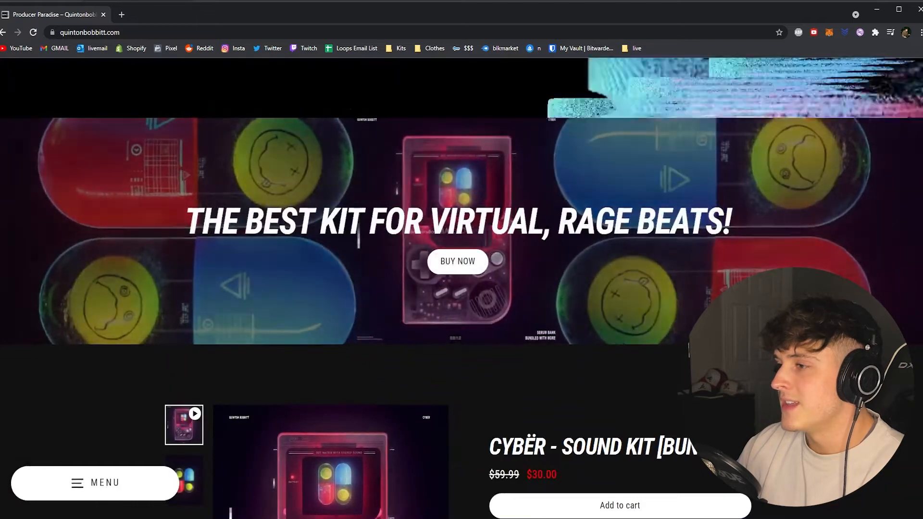
click(470, 270)
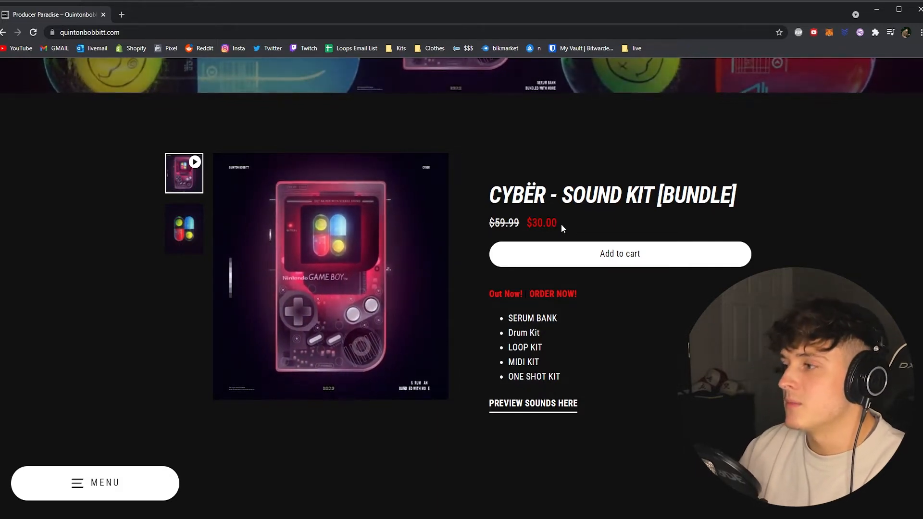
drag(561, 223, 536, 223)
click(622, 219)
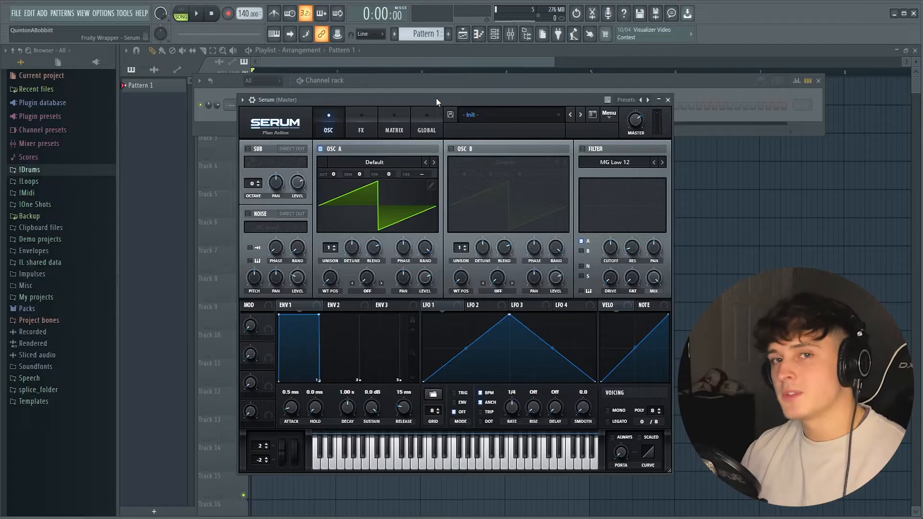
Load the "synth - rokstar" preset from the CYBËR bank in Serum, and close the synth window
click(520, 116)
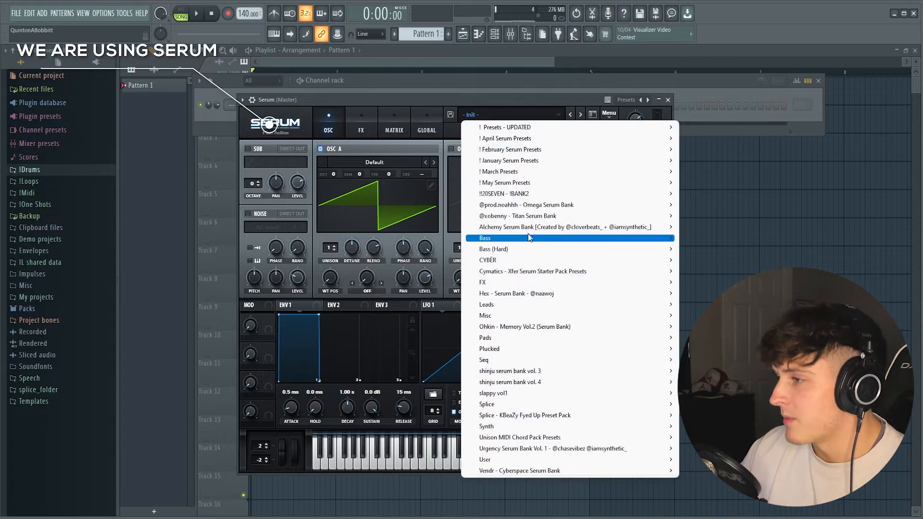
mouse_move(517, 260)
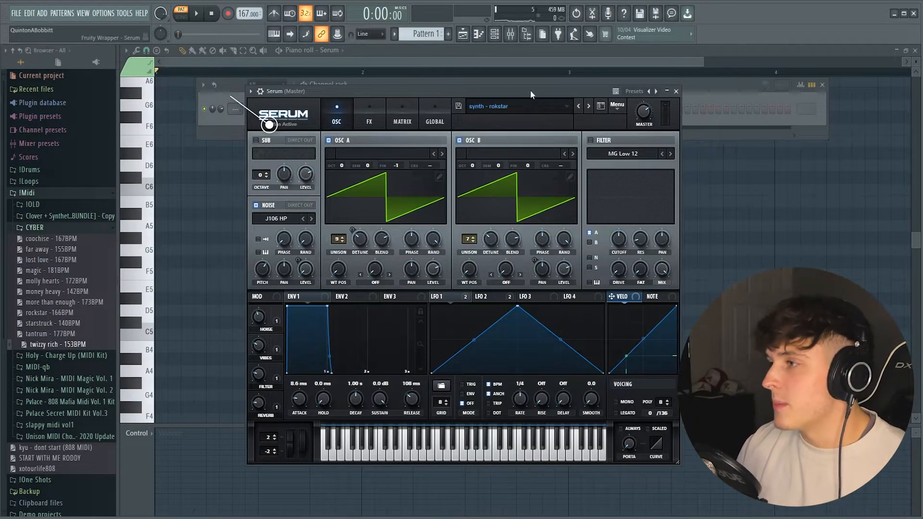
drag(530, 91, 560, 87)
click(676, 89)
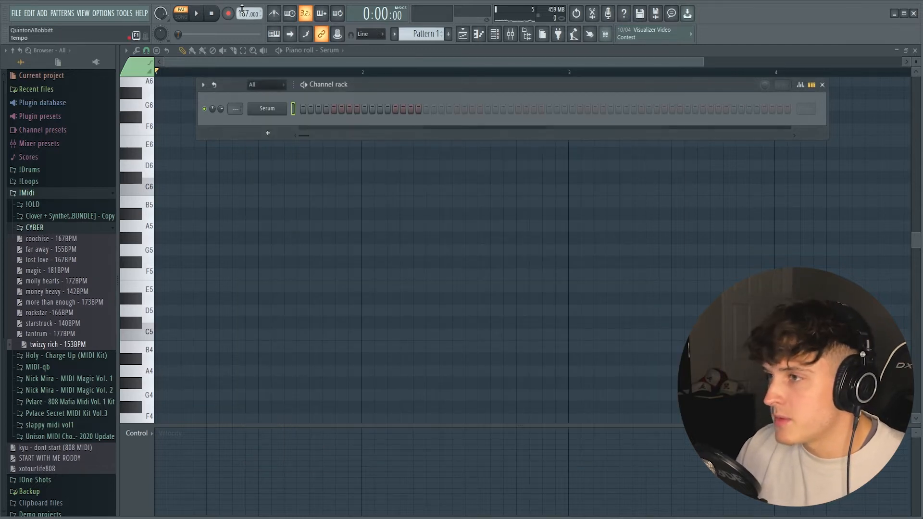
Set the piano roll's scale highlighting to Minor Natural (Aeolian) with root note A
click(172, 53)
click(126, 51)
mouse_move(172, 81)
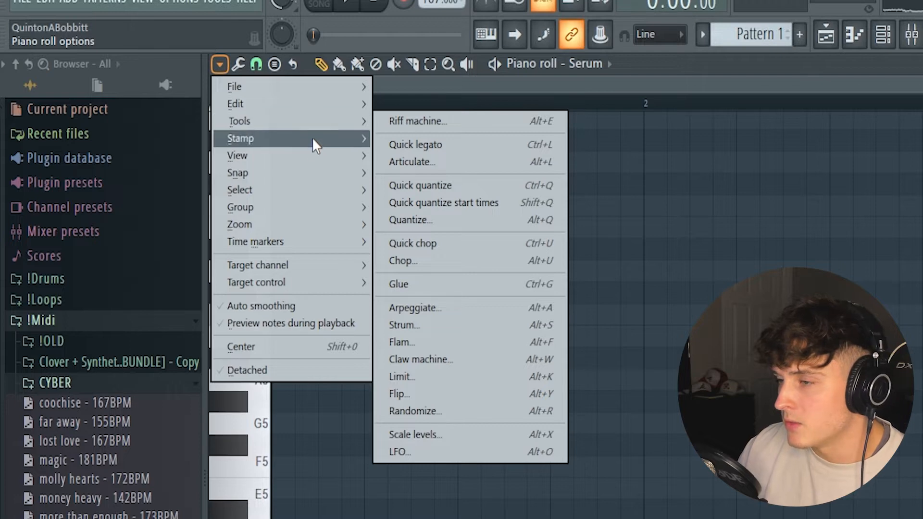
mouse_move(317, 156)
mouse_move(529, 404)
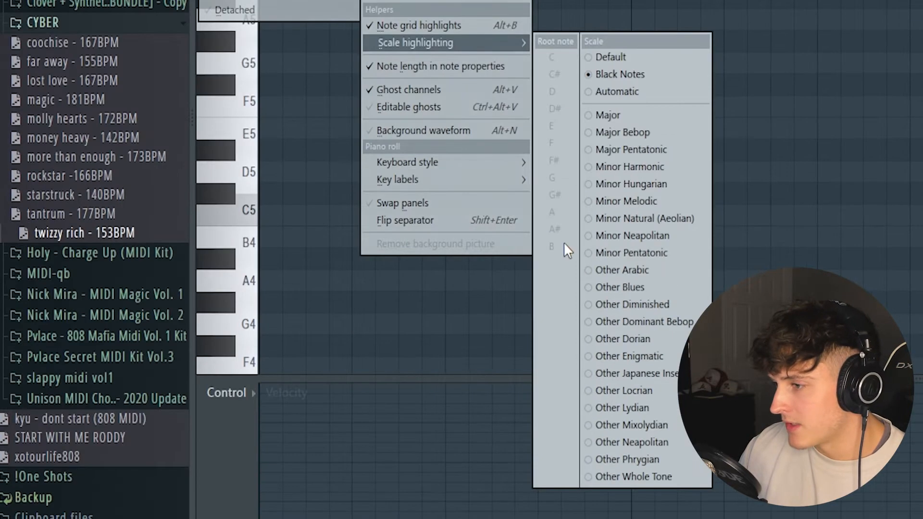
click(659, 218)
click(564, 214)
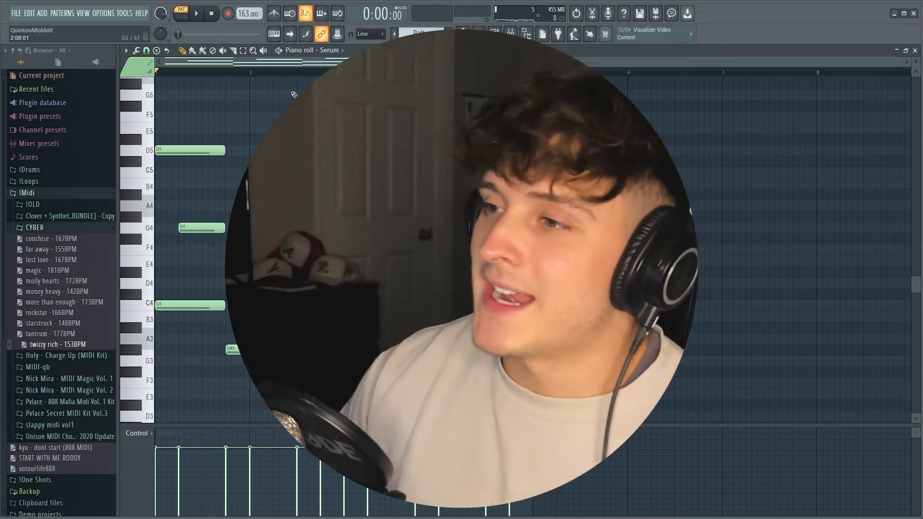
Play back the Serum chord pattern, and add a second Serum instance as a new channel
scroll(209, 92, up, 1)
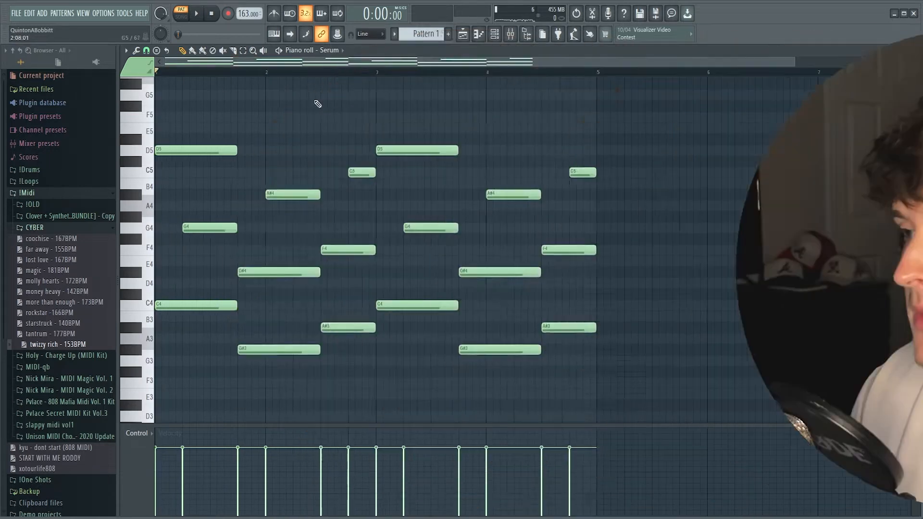
key(space)
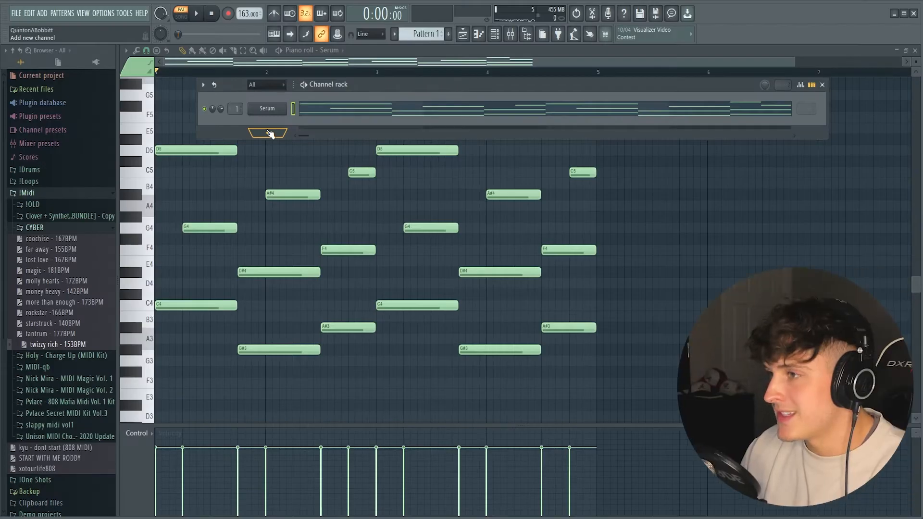
click(252, 126)
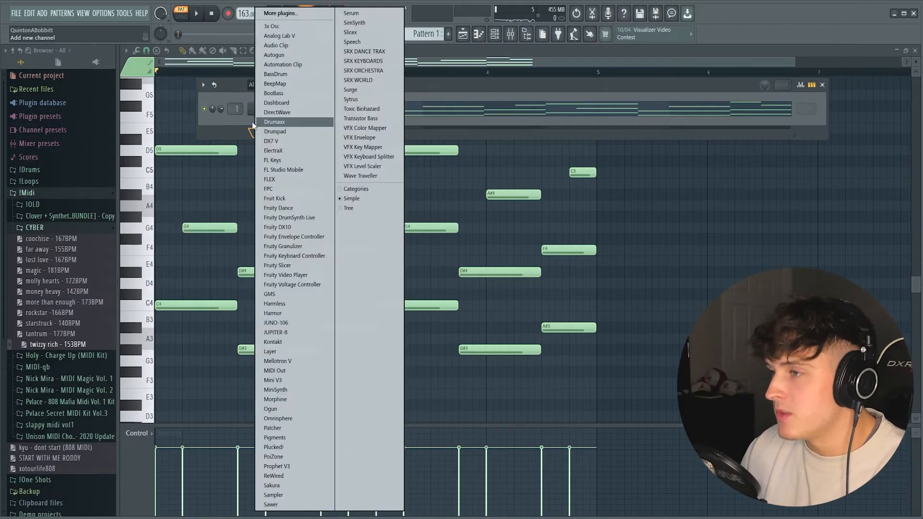
click(352, 13)
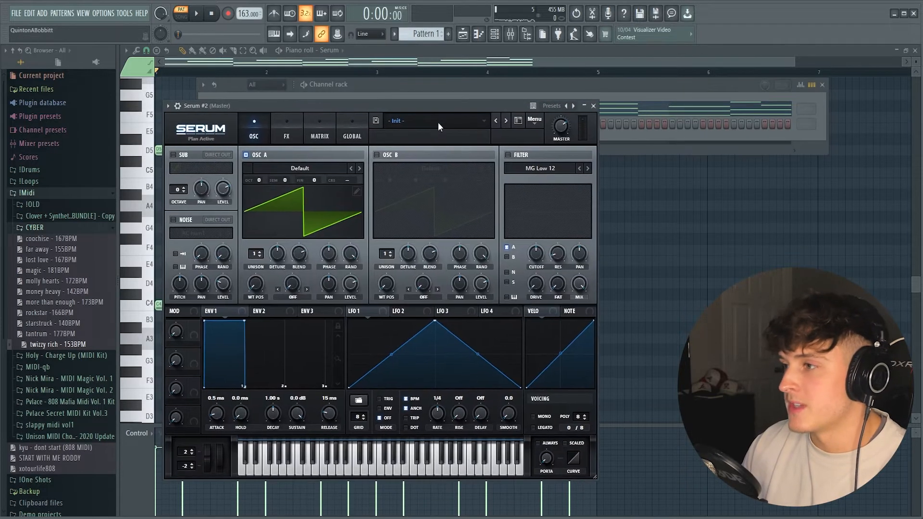
Audition the CYBËR lead presets from "lead - A List" to "lead - money longer" in Serum #2, and settle on "lead - kryptic"
click(438, 126)
mouse_move(486, 250)
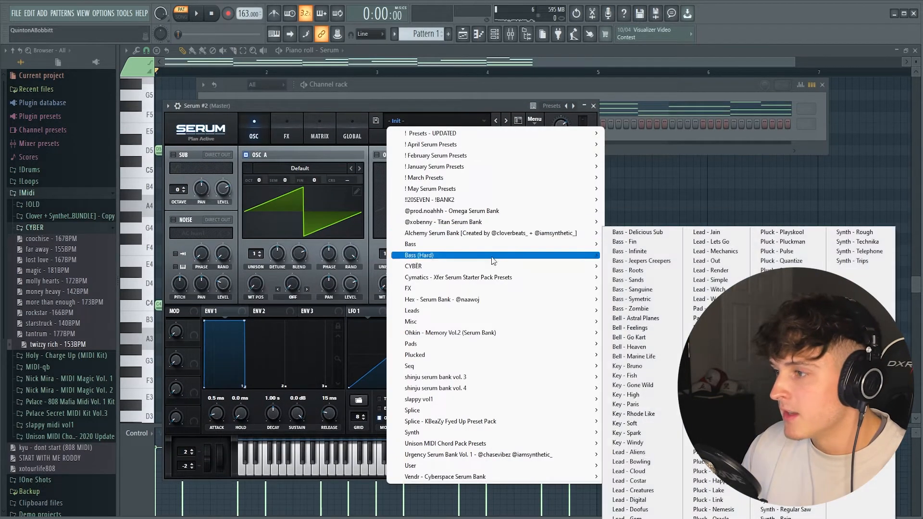
mouse_move(500, 267)
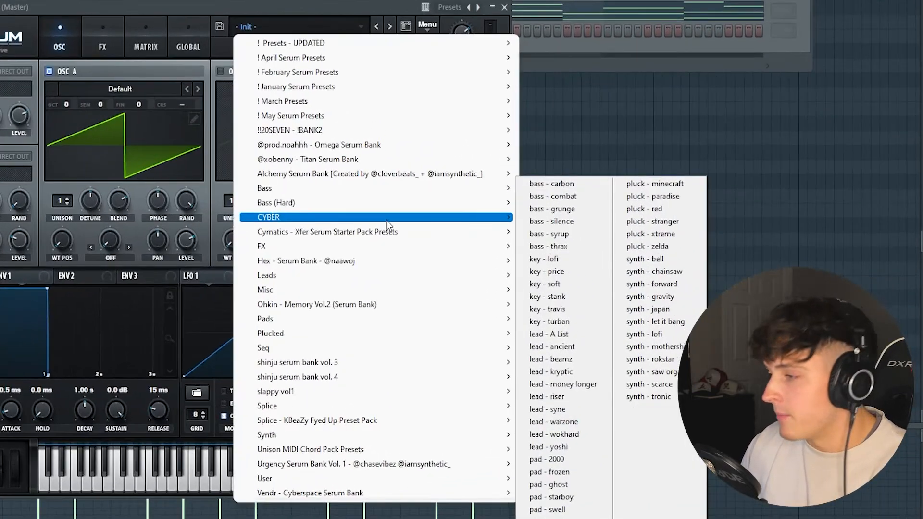
click(554, 337)
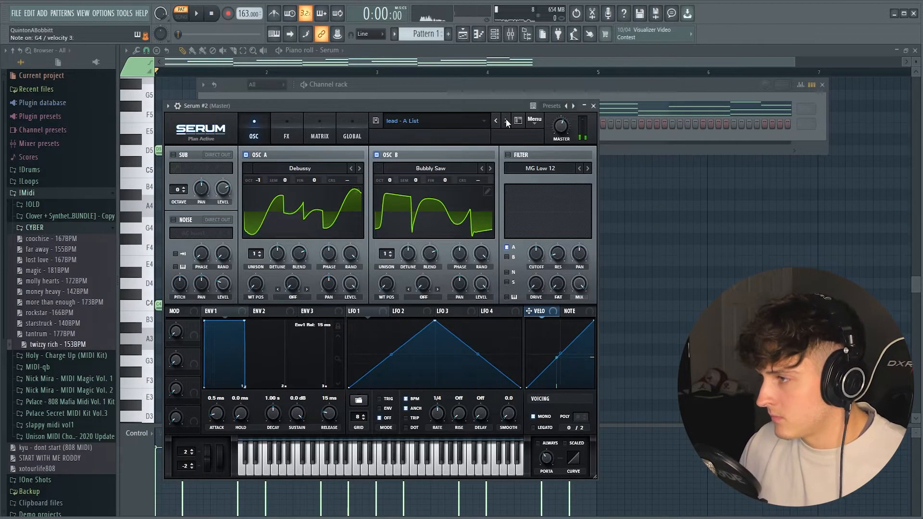
click(507, 120)
click(507, 120)
click(507, 121)
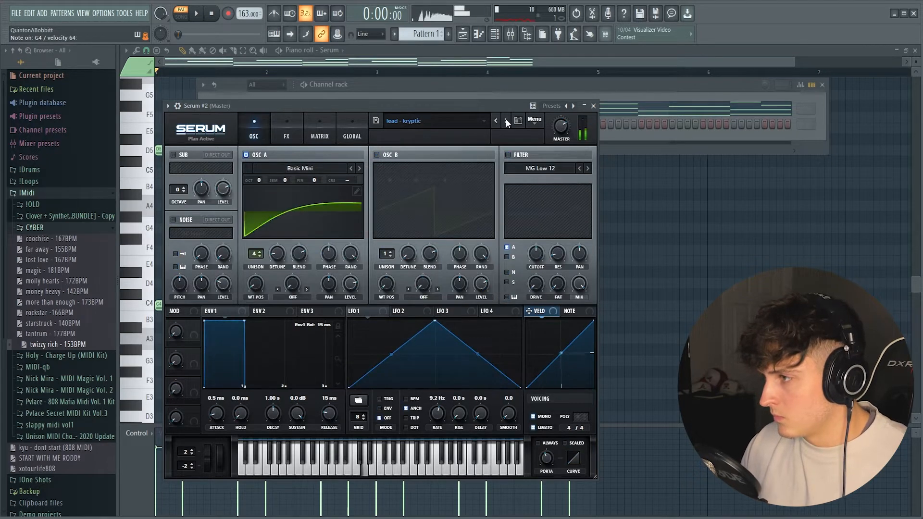
click(506, 121)
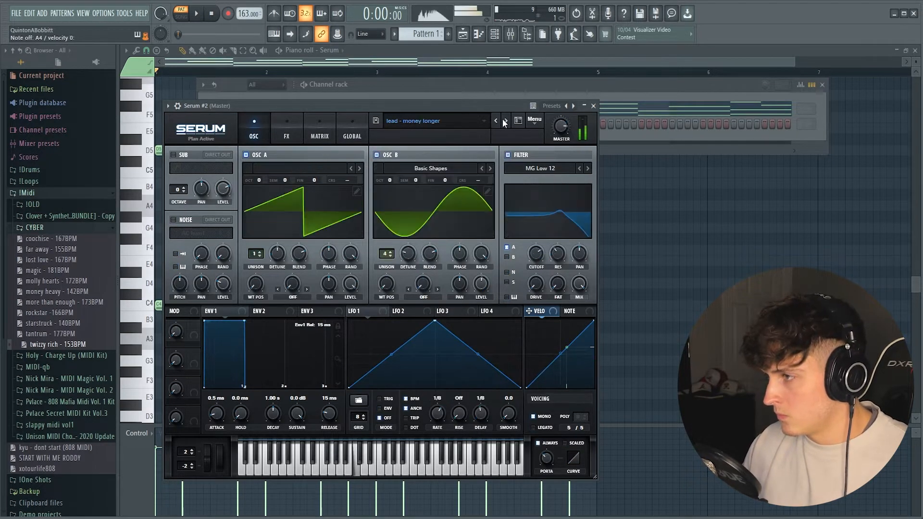
click(495, 120)
click(594, 105)
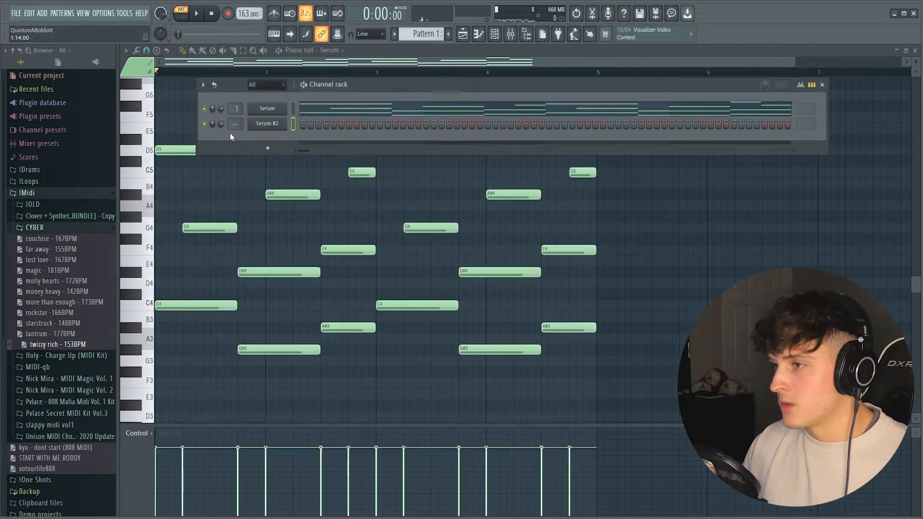
During playback, write a D5 note followed by a D#5 note for Serum #2, with the D#5 ending at bar 3
key(space)
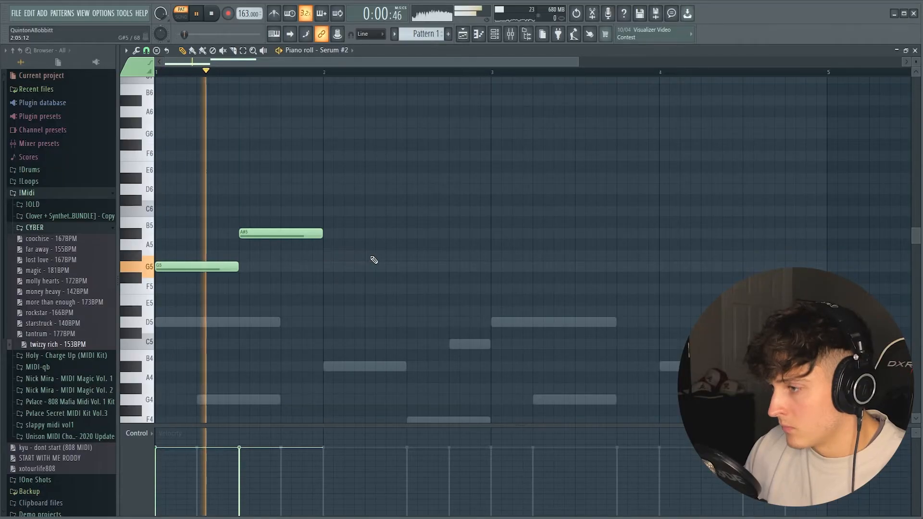
click(373, 256)
drag(407, 256, 491, 264)
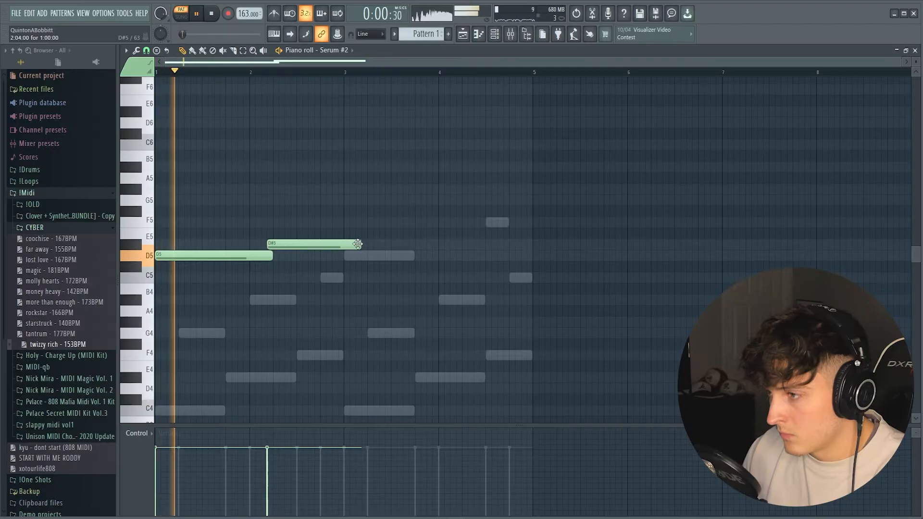
drag(367, 246, 345, 246)
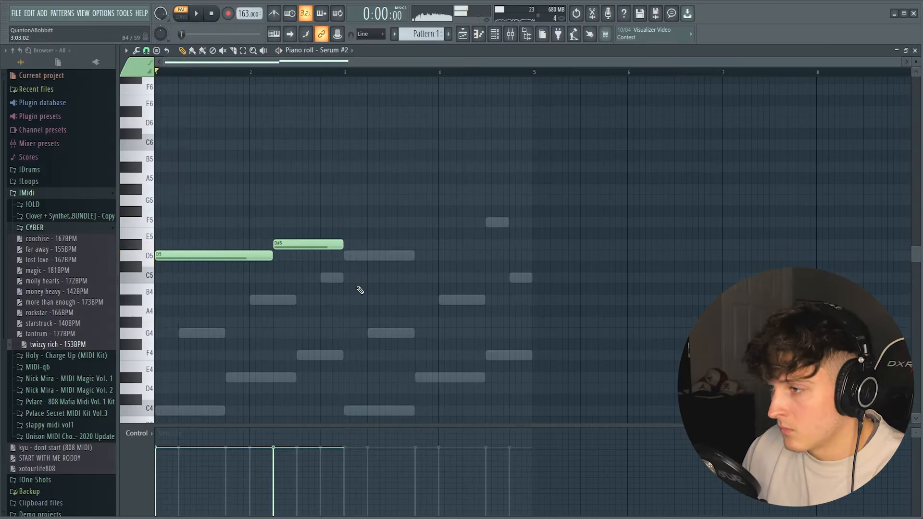
Duplicate the two Serum #2 notes into bars 3 and 4 during playback, and deselect the copies
key(space)
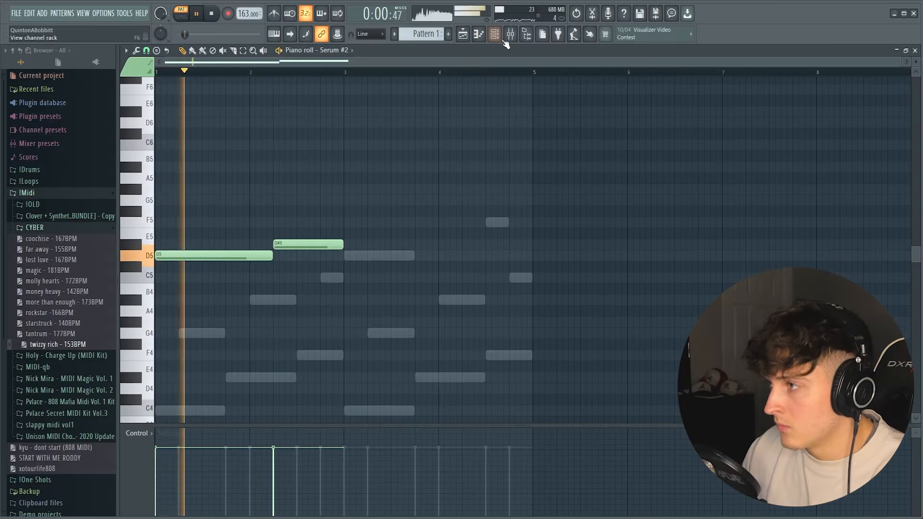
key(ctrl+b)
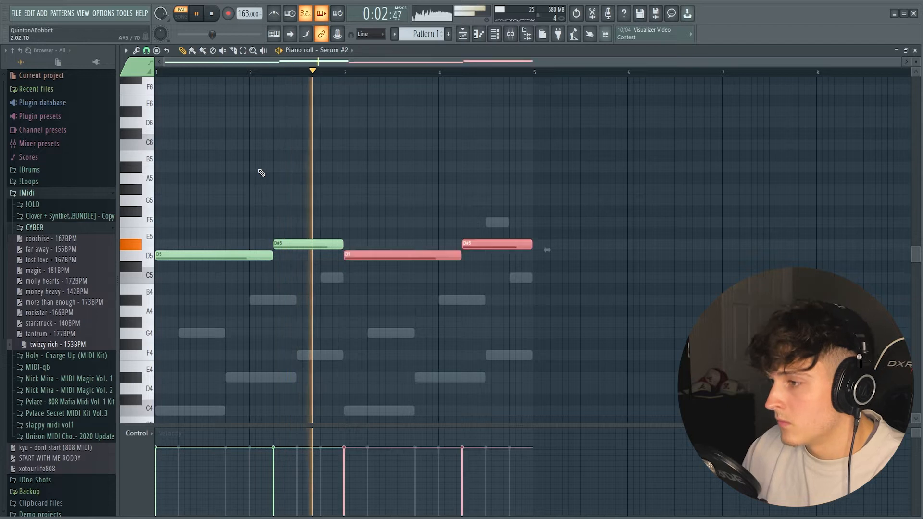
key(ctrl+d)
Bring up the Serum #2 channel and play back its melody over the chords
key(F6)
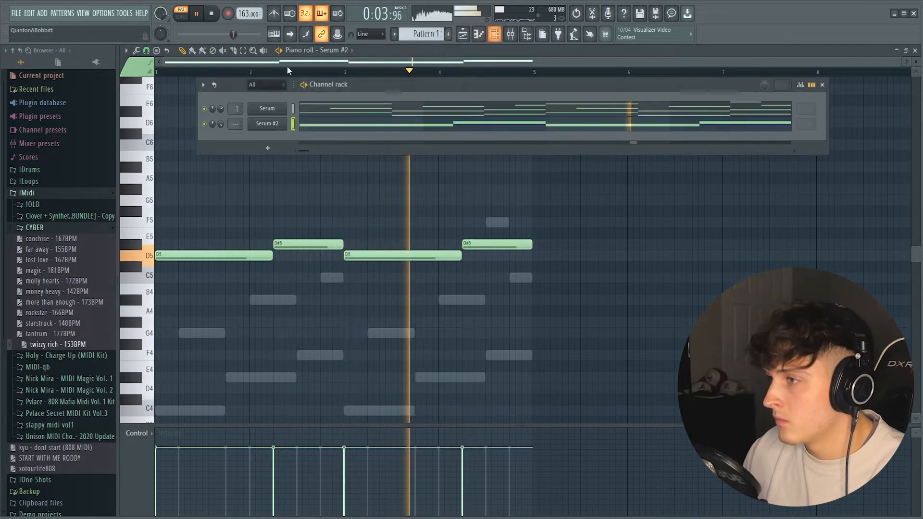
click(268, 123)
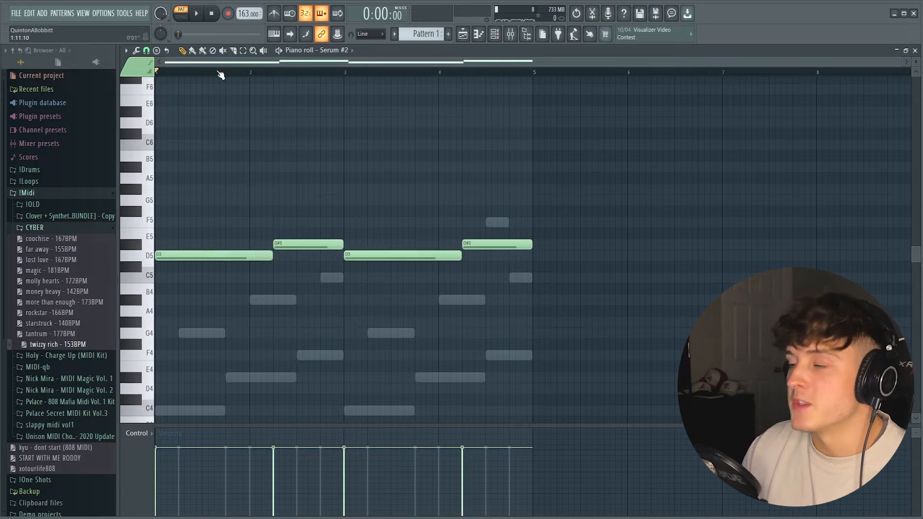
scroll(220, 74, up, 2)
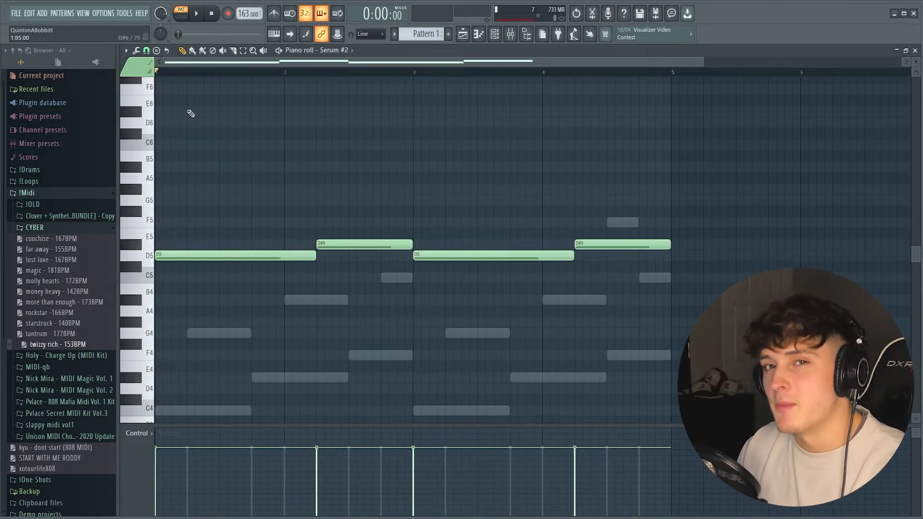
key(space)
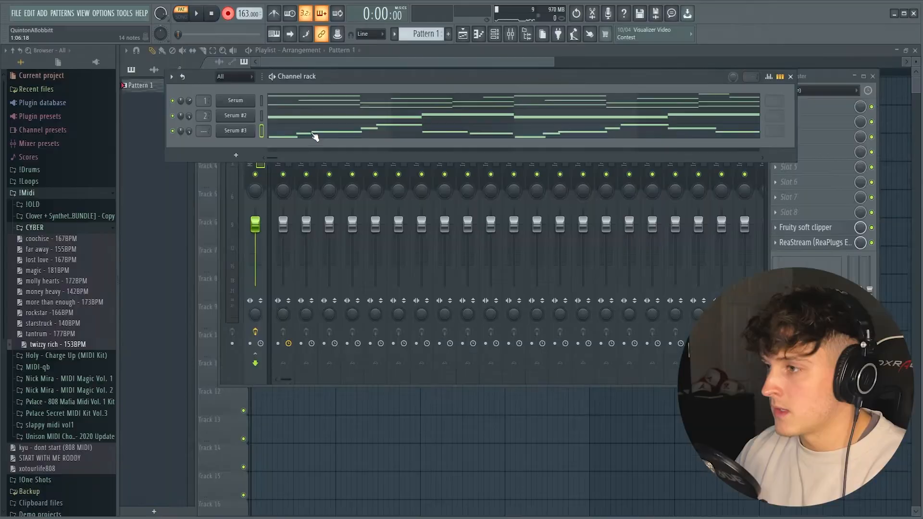
Quick-quantize all the notes of the Serum #3 melody in the piano roll
click(301, 134)
key(ctrl+a)
key(ctrl+q)
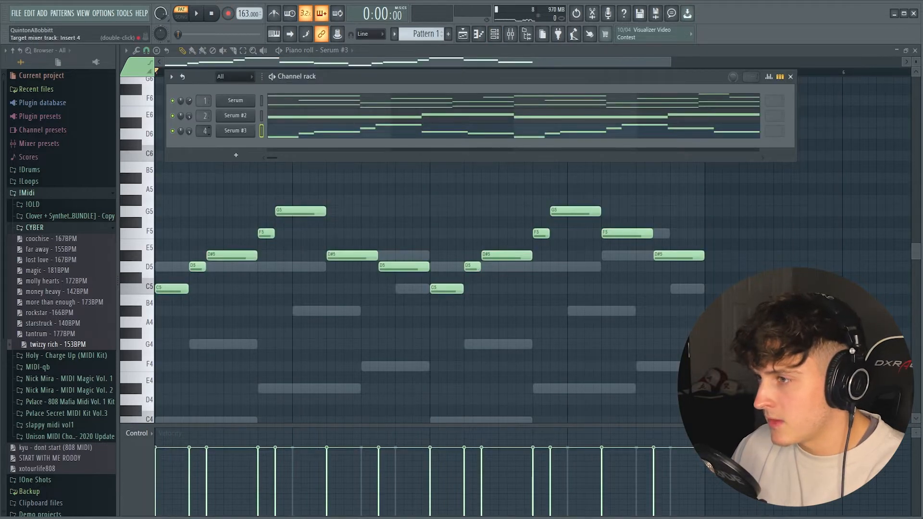
Show the mixer and raise Insert 1's volume to about -1.7 dB while the pattern plays
click(511, 35)
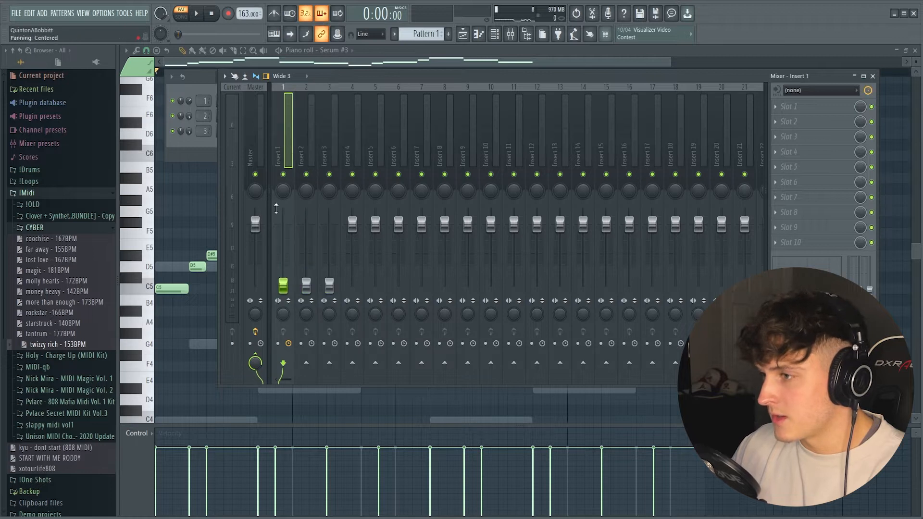
key(space)
drag(283, 263, 283, 241)
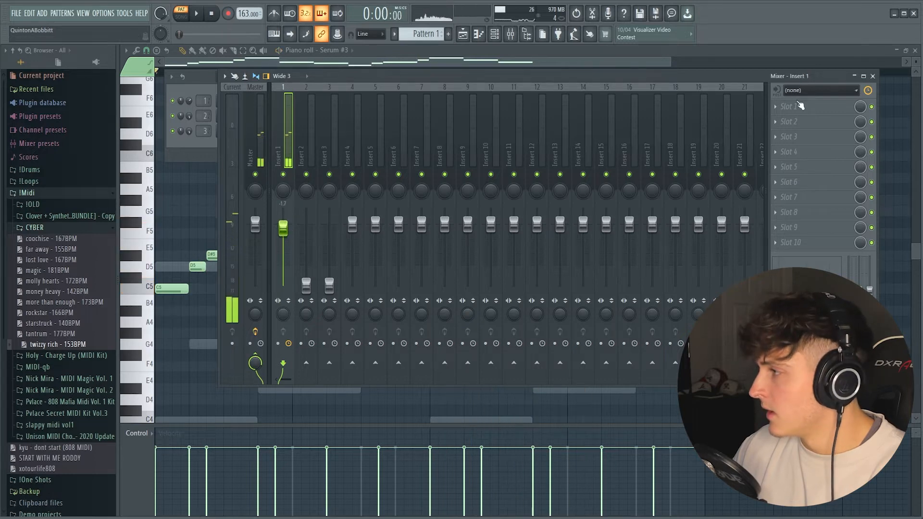
Add Fruity parametric EQ 2 to Insert 1's first slot, cut the lows with the high-pass band, and set the low-pass band to about 10331 Hz
click(796, 105)
click(908, 428)
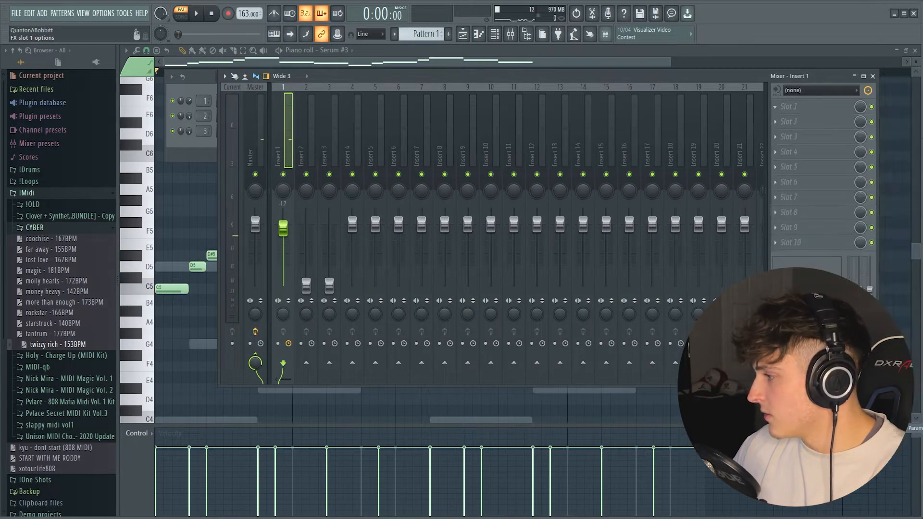
key(space)
drag(182, 236, 249, 234)
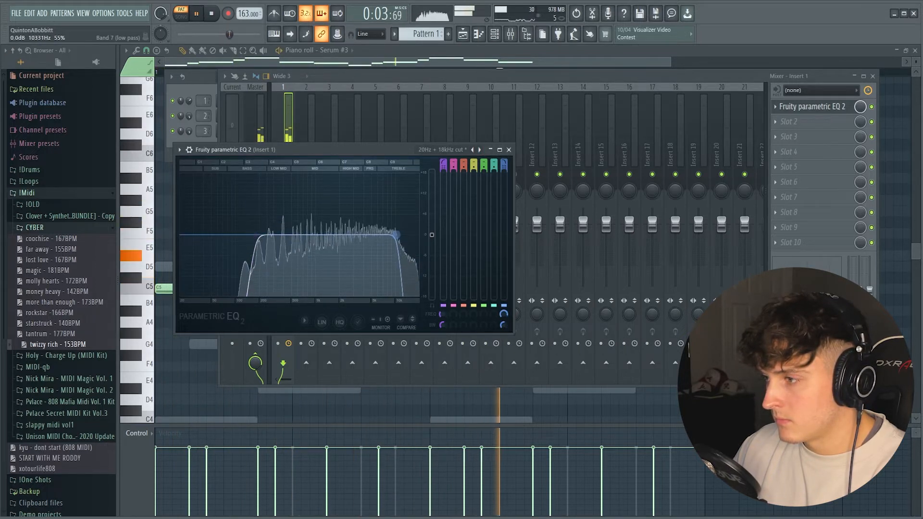
click(509, 150)
Raise Insert 2's volume to about -3.5 dB
drag(306, 286, 306, 247)
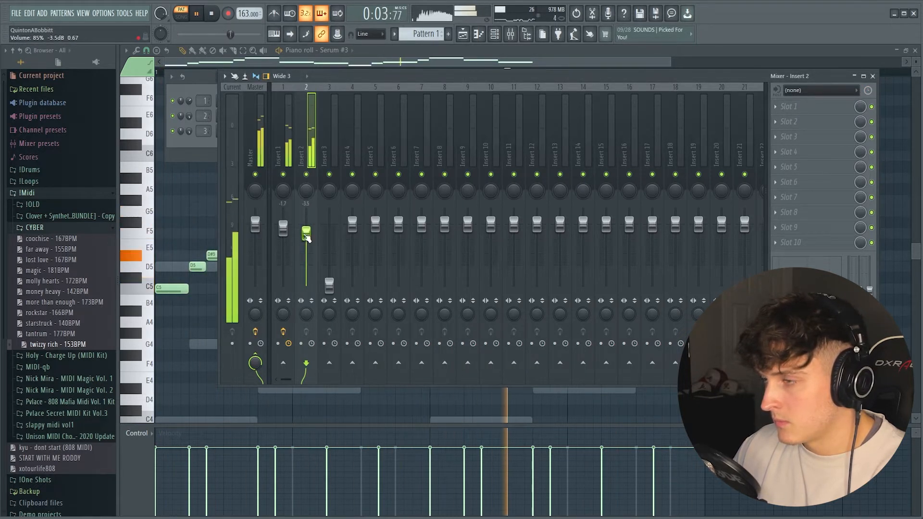
Balance the mixer volumes, setting Insert 1 to about -3.6 dB, Insert 2 to about -5.3 dB and Insert 3 to about -3.0 dB
drag(329, 286, 329, 234)
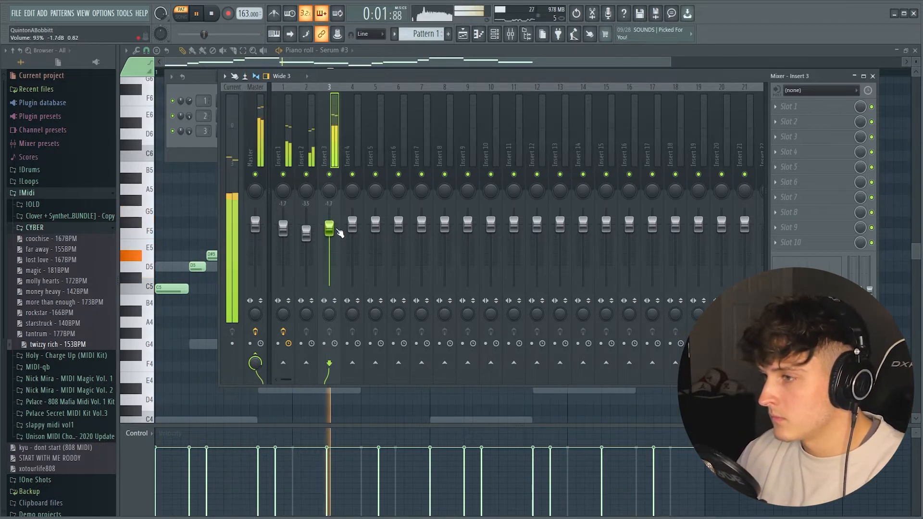
drag(284, 149, 307, 150)
drag(306, 233, 329, 231)
Replace the lead - syne preset on Serum #3 with another lead preset from the CYBËR bank
right_click(330, 175)
click(198, 151)
click(259, 132)
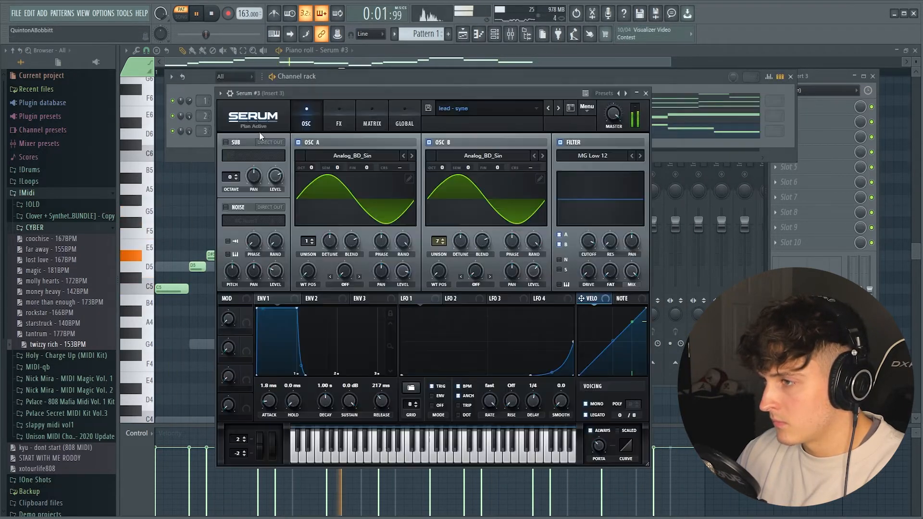
click(528, 108)
mouse_move(515, 258)
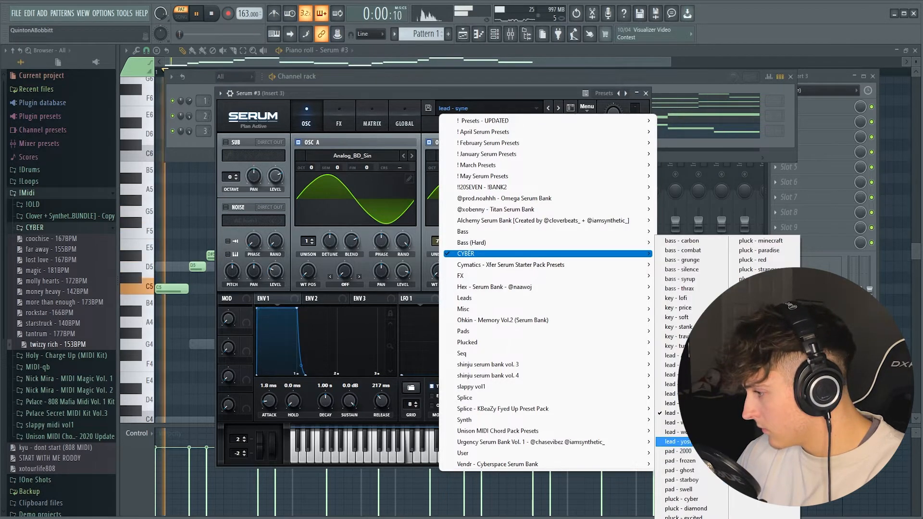
click(674, 442)
click(646, 93)
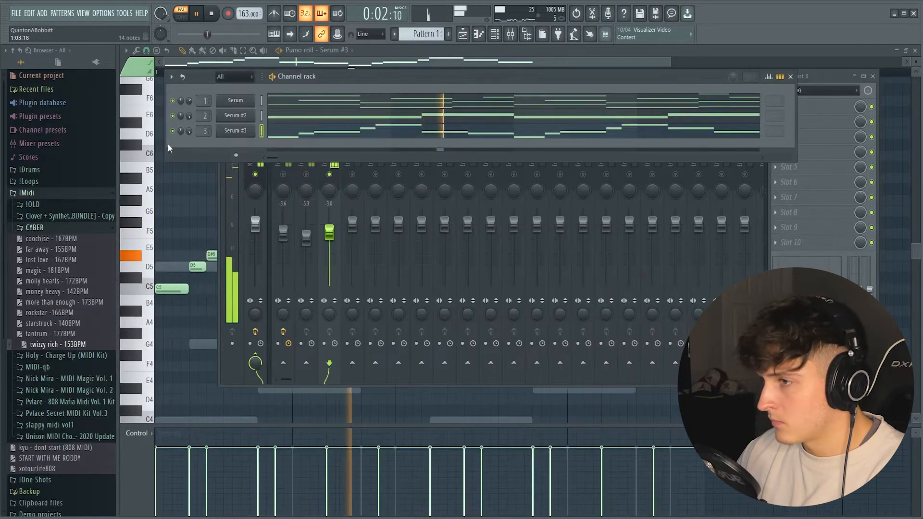
Lower Insert 3 to about -3.6 dB and add Fruity parametric EQ 2 to its first slot, cutting the highs and lows
click(333, 244)
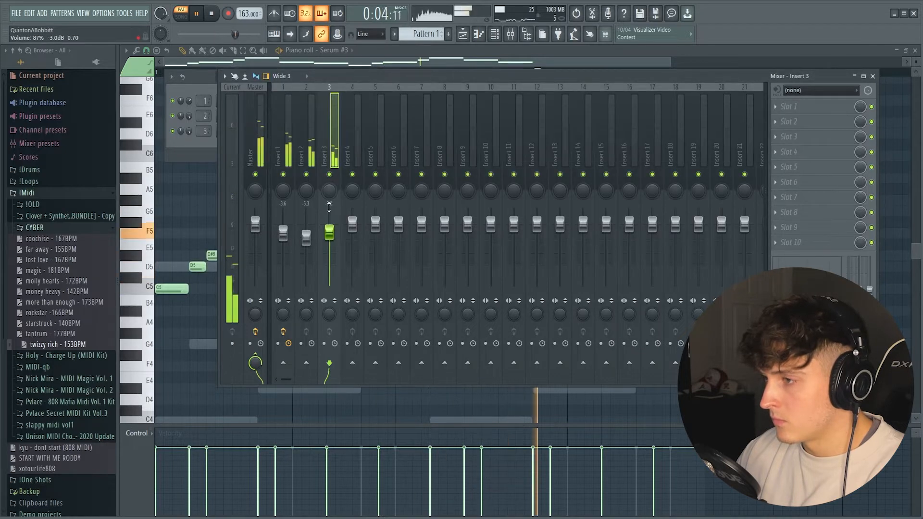
click(804, 108)
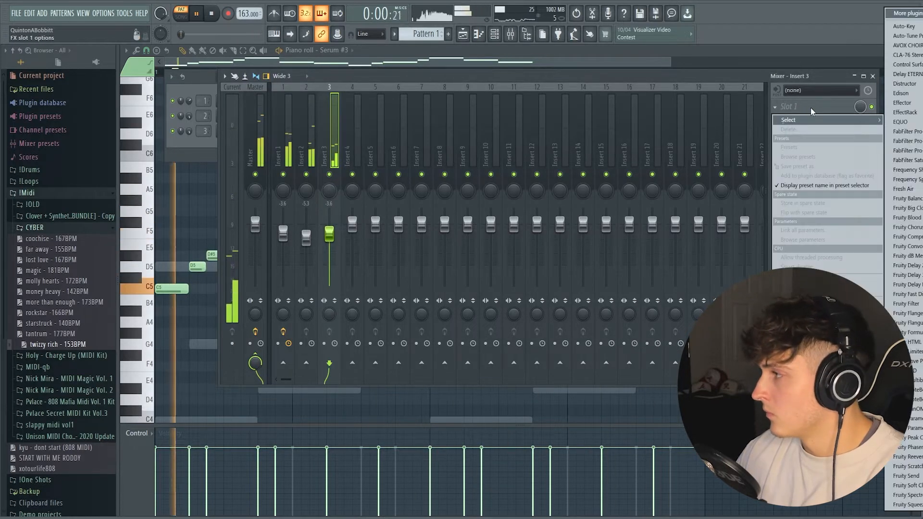
click(902, 230)
drag(325, 192, 329, 244)
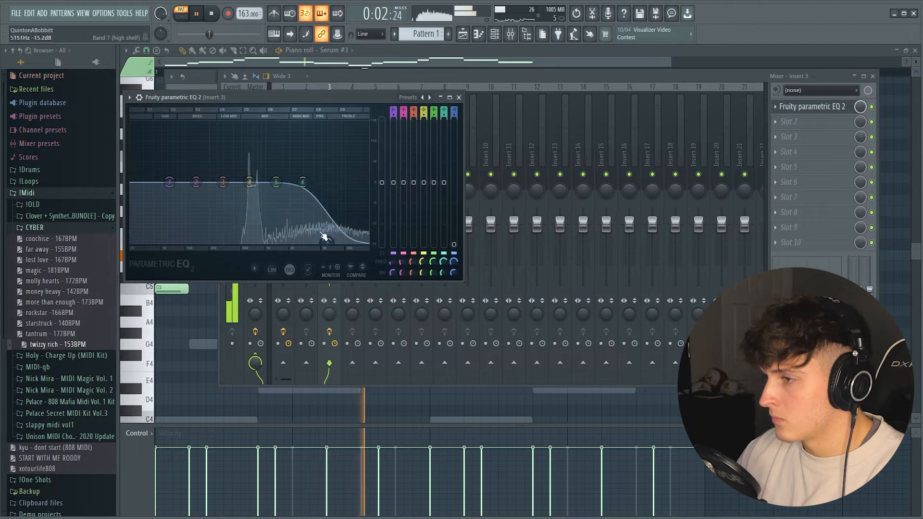
drag(302, 181, 330, 200)
drag(169, 182, 199, 242)
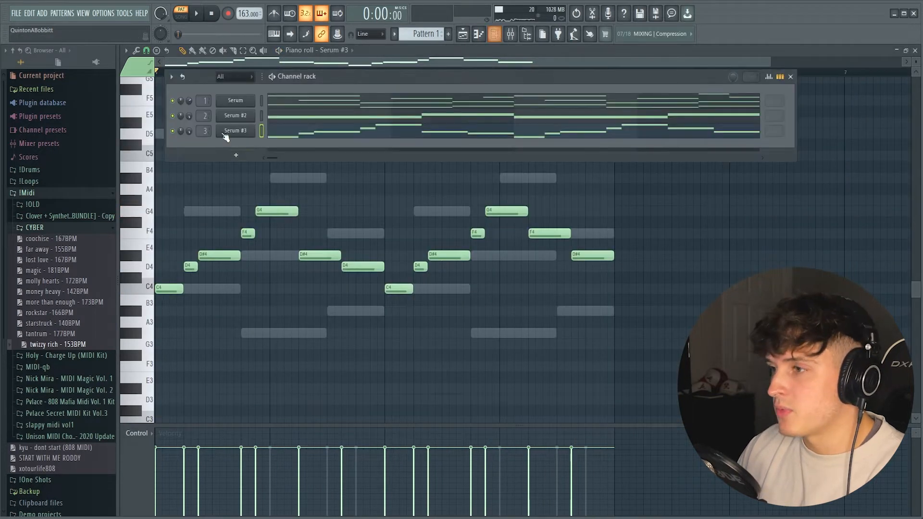
Add a fourth Serum channel and load the bass - carbon preset from the CYBËR bank
click(236, 155)
click(318, 14)
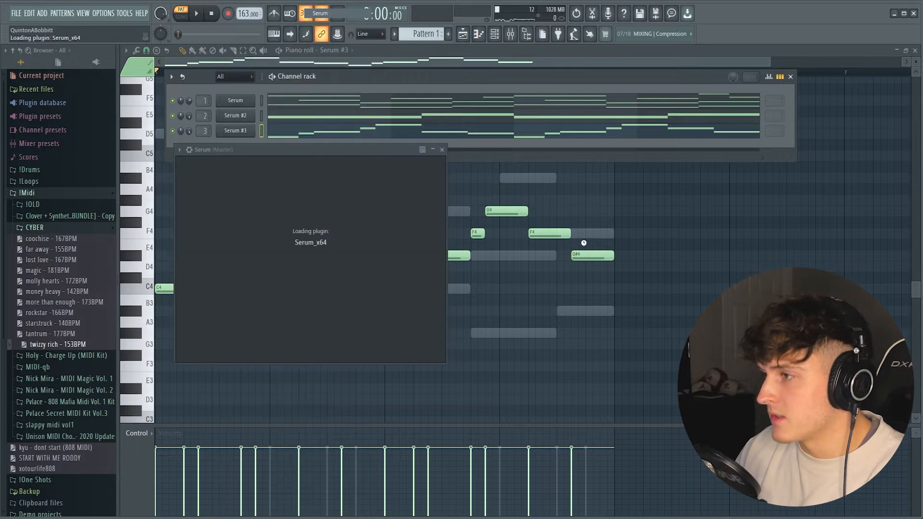
drag(421, 146, 445, 128)
click(471, 142)
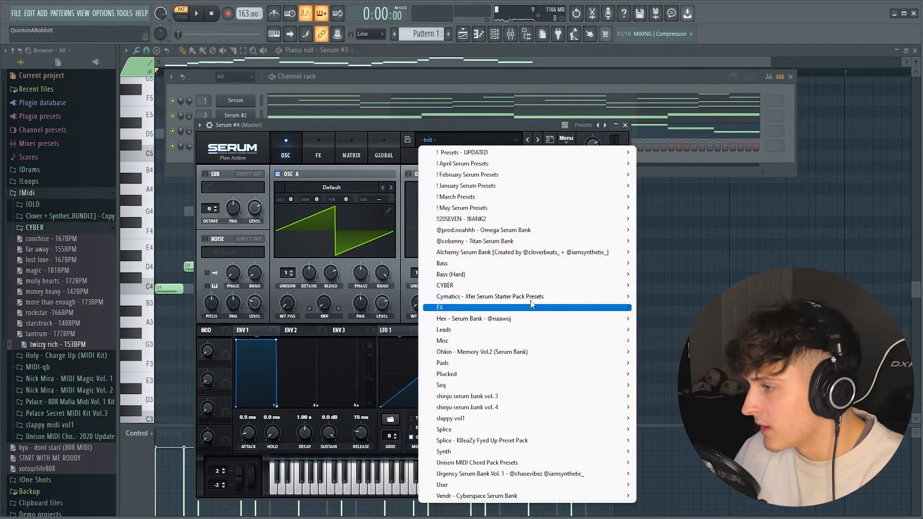
mouse_move(497, 289)
click(686, 239)
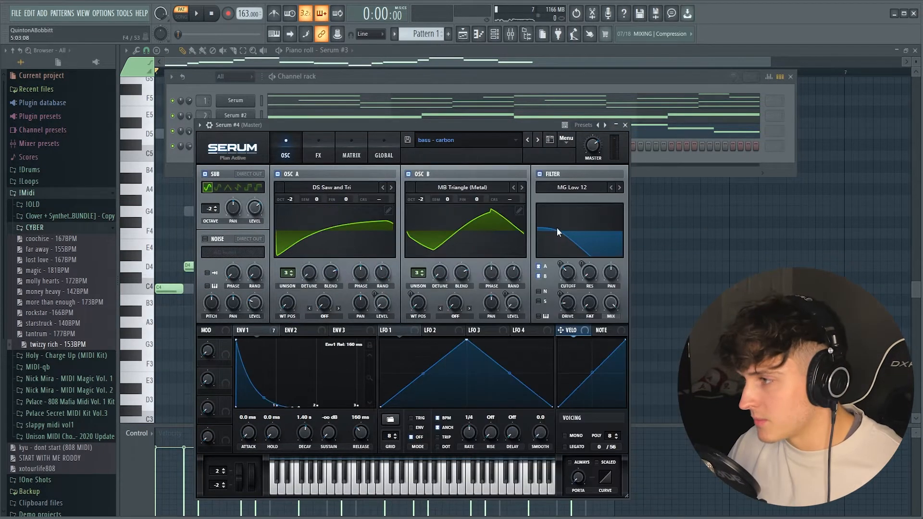
Audition the neighbouring CYBËR bass presets on Serum #4, settle on bass - combat, and play the pattern
click(539, 141)
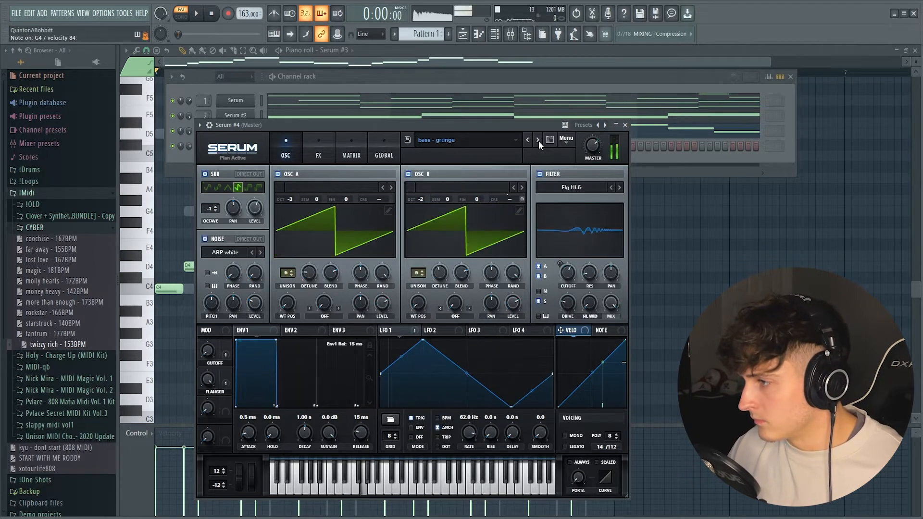
click(539, 141)
key(space)
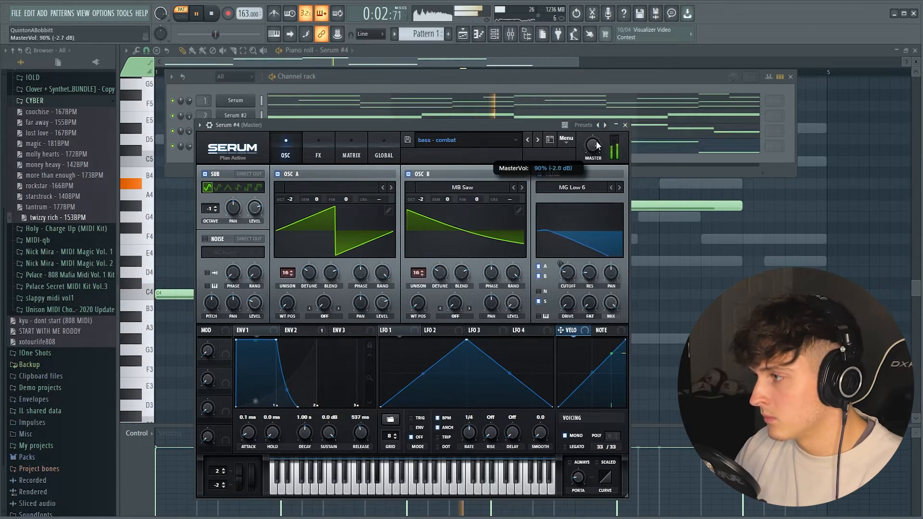
click(626, 125)
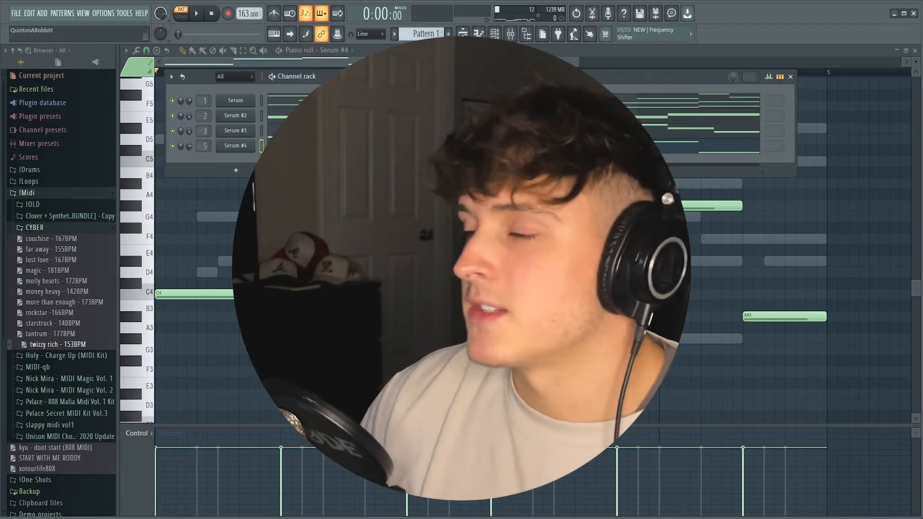
Place strength - snare hits on steps 9, 25, 41 and 57 of the channel rack while the pattern plays
key(F6)
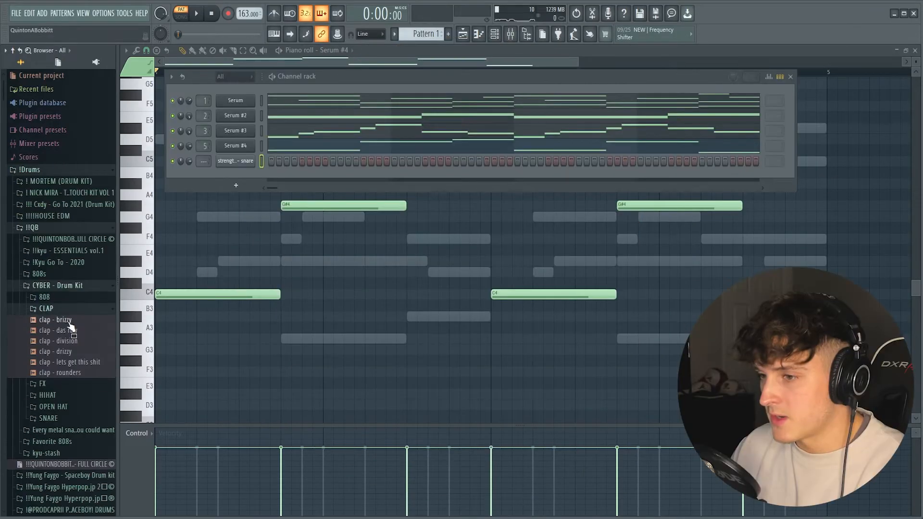
click(60, 309)
key(space)
click(333, 162)
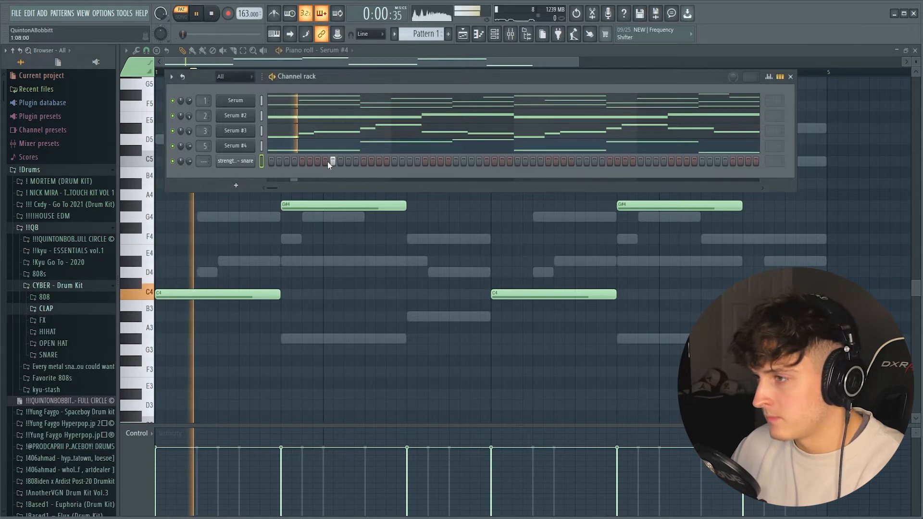
click(456, 161)
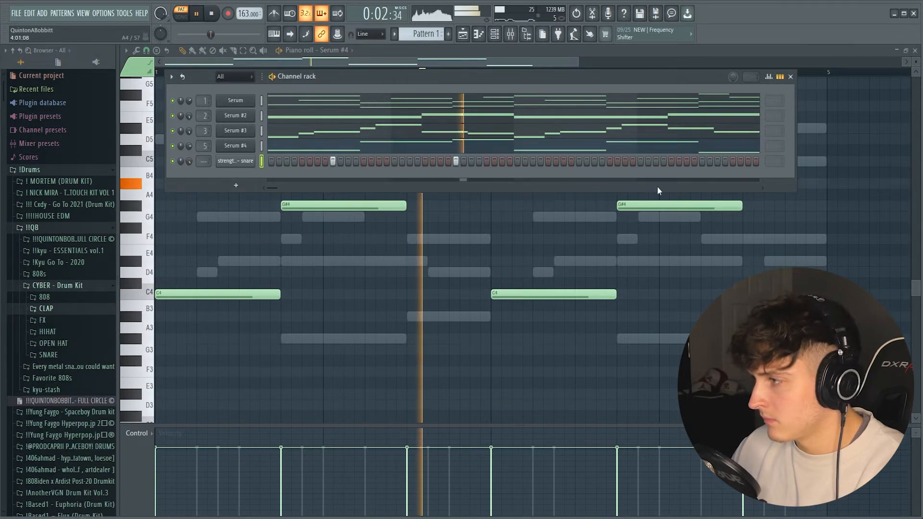
click(579, 162)
click(702, 162)
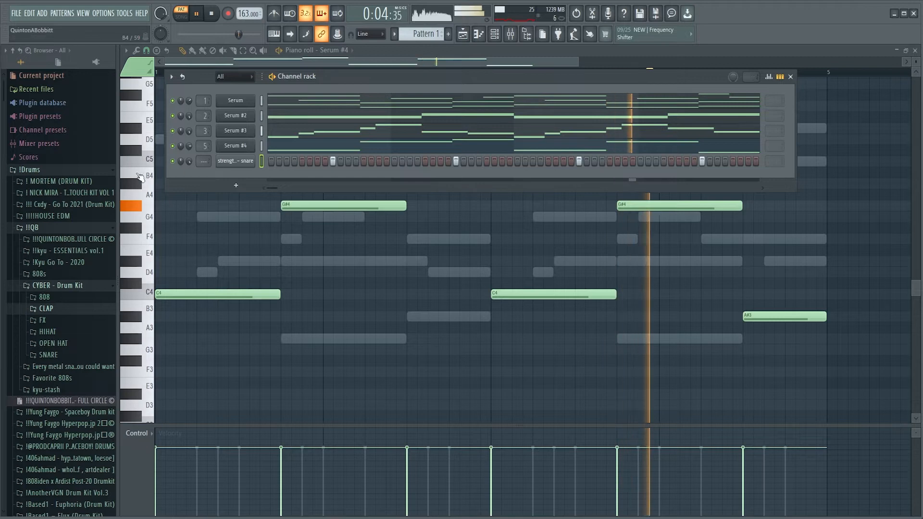
Inspect the strength - snare channel's sampler and miscellaneous settings
click(228, 161)
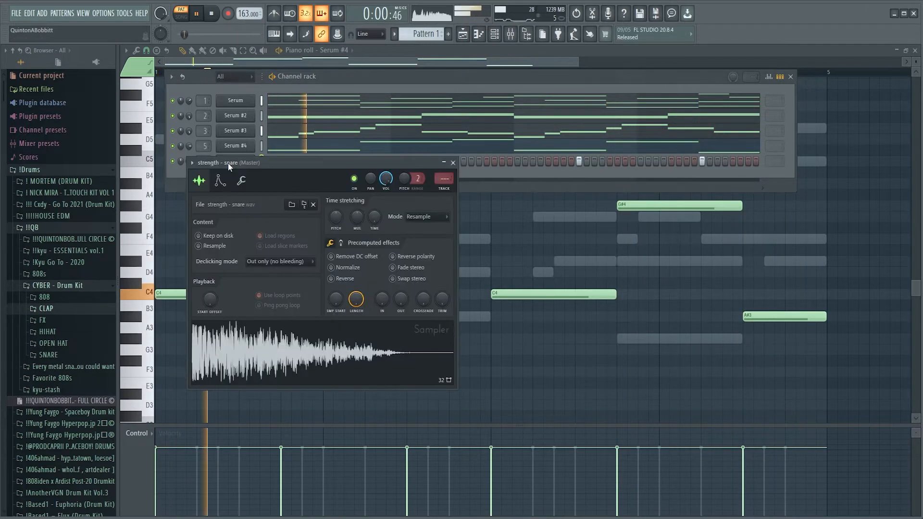
click(240, 183)
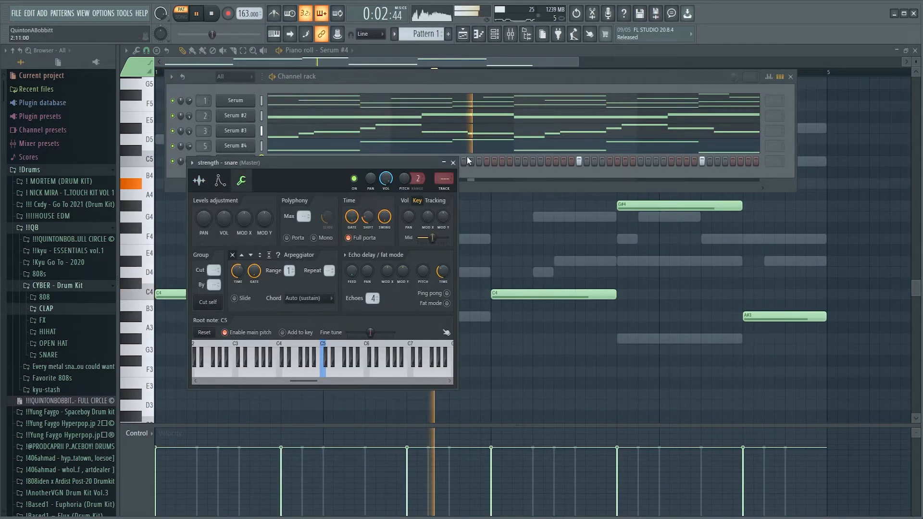
click(453, 163)
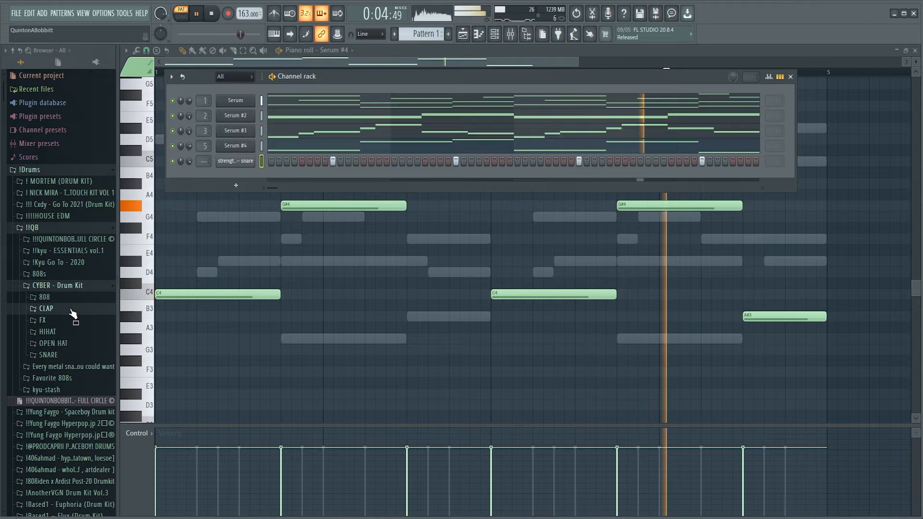
Audition the CYBER drum kit's hi-hats, add hh - tezzy as a channel, and fill every second step
click(68, 332)
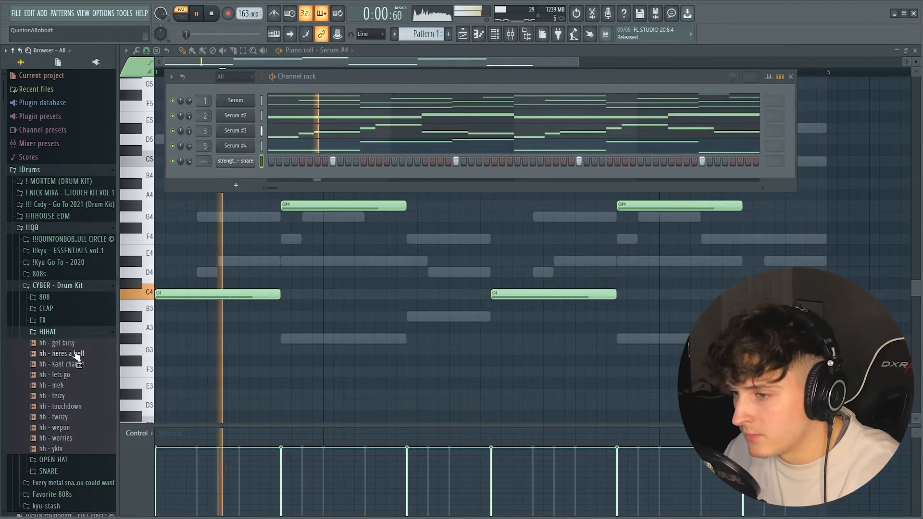
click(67, 364)
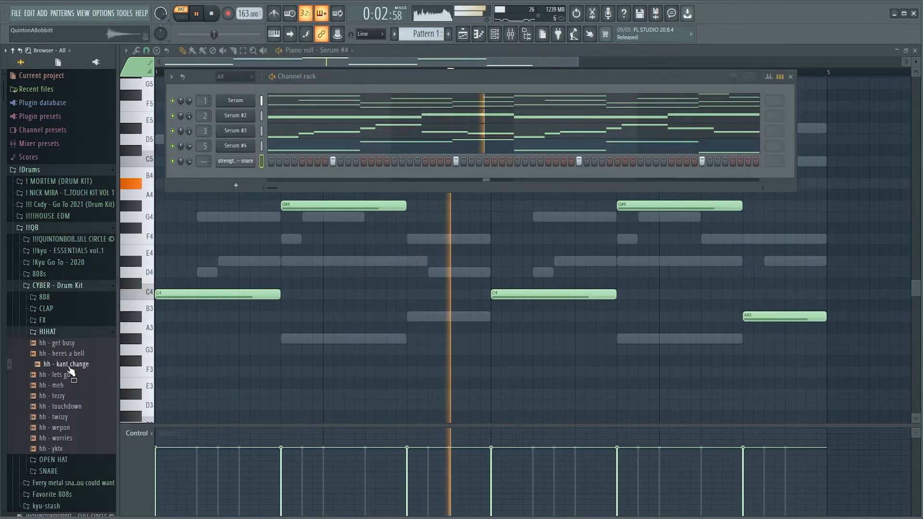
click(54, 397)
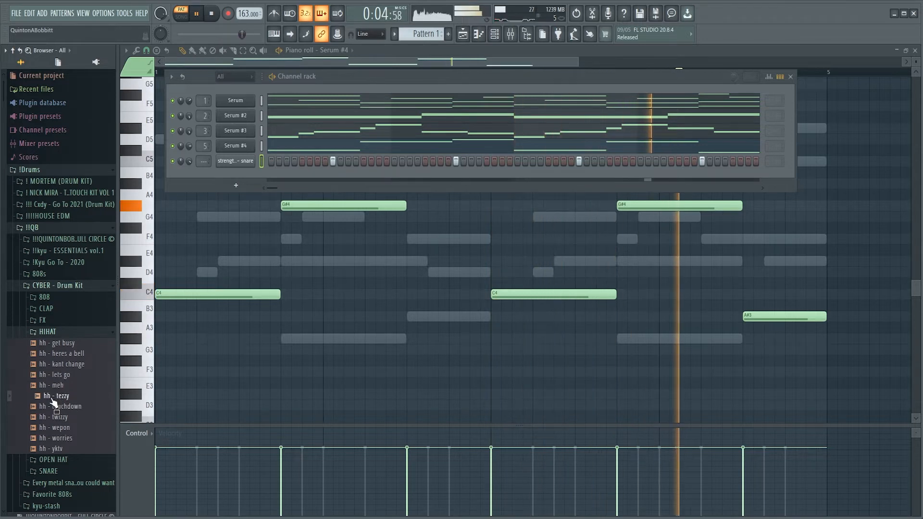
drag(249, 185, 248, 183)
right_click(248, 177)
click(362, 208)
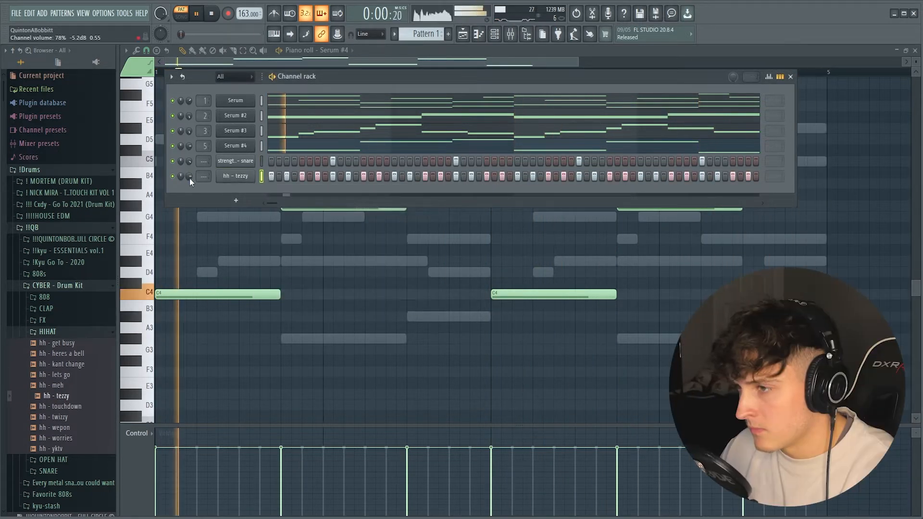
Lower the hh - tezzy channel's volume and edit its hi-hat steps near the pattern's end during playback
drag(190, 177, 189, 185)
key(space)
key(space)
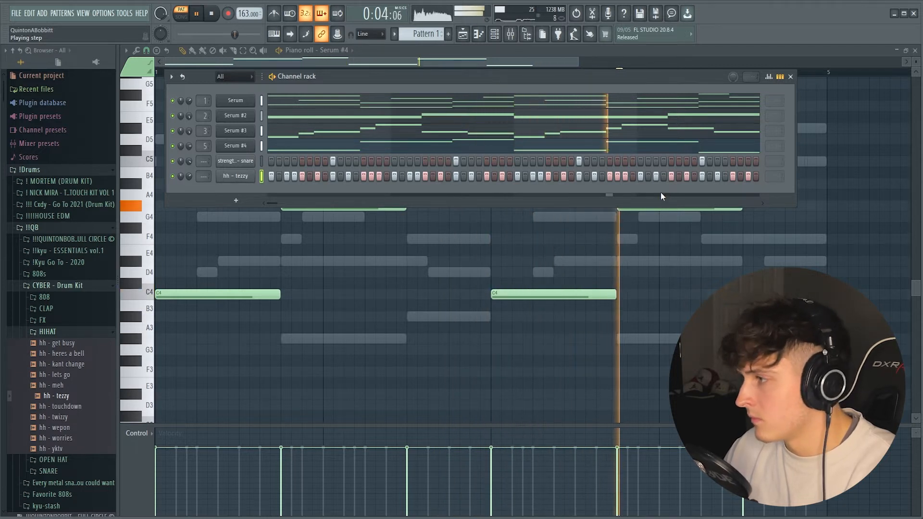
key(space)
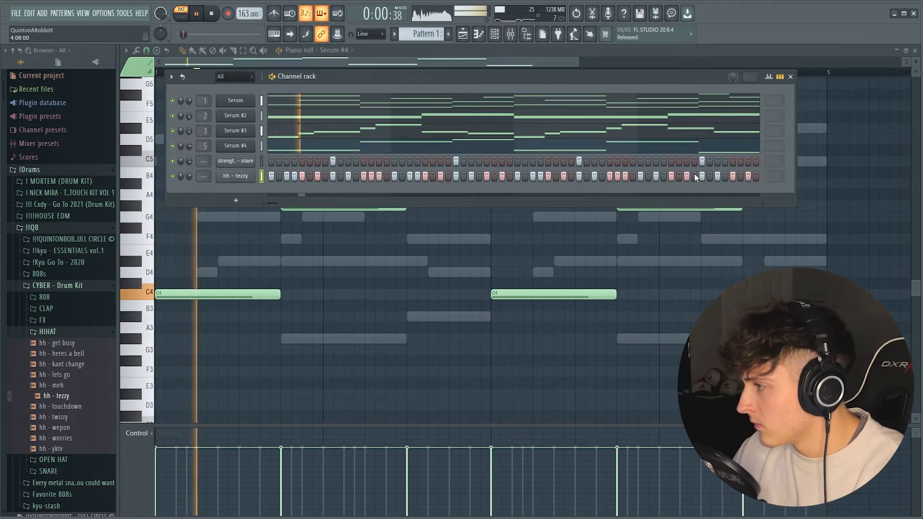
click(711, 177)
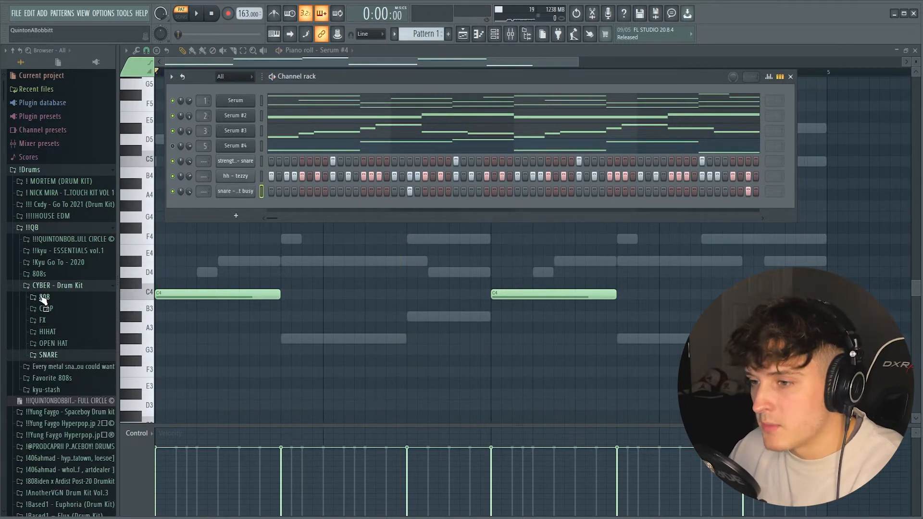
Add the 808 - TWIZZY and 808 - CHURCH samples from the CYBER drum kit as channels above the snare
click(44, 298)
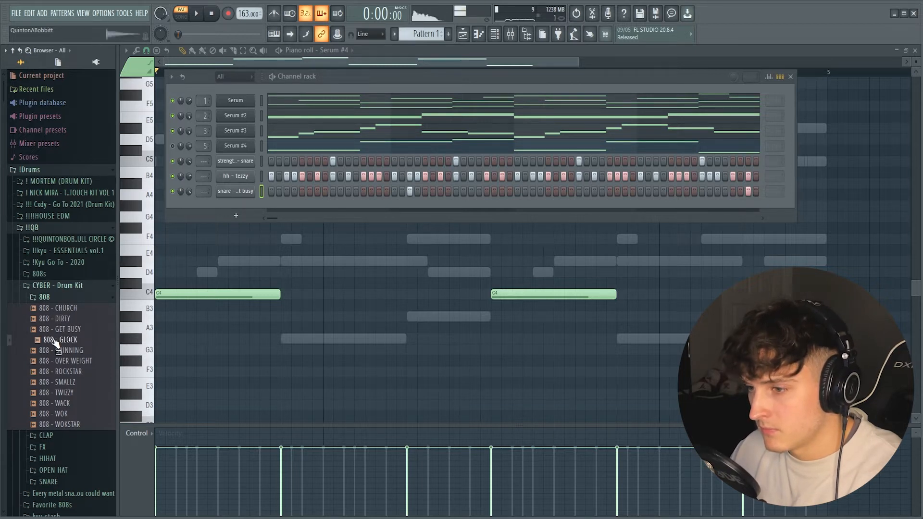
drag(52, 379, 234, 156)
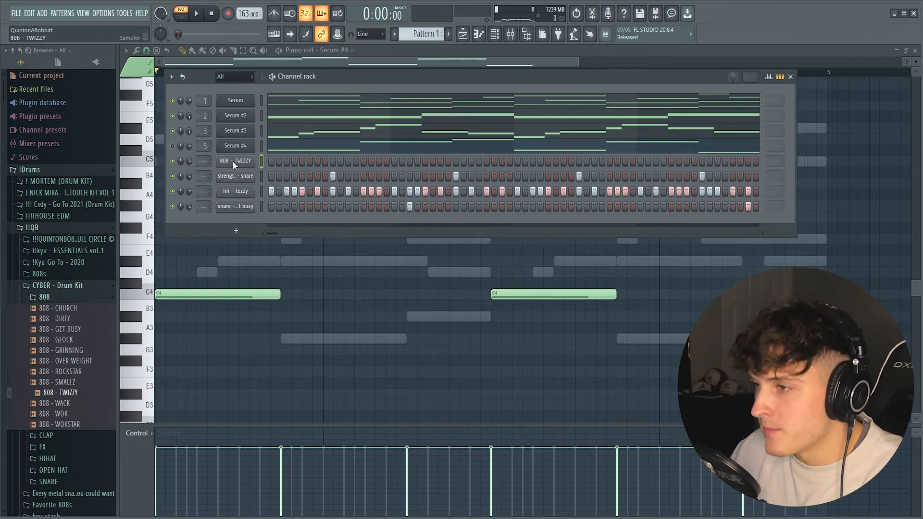
right_click(235, 163)
click(285, 228)
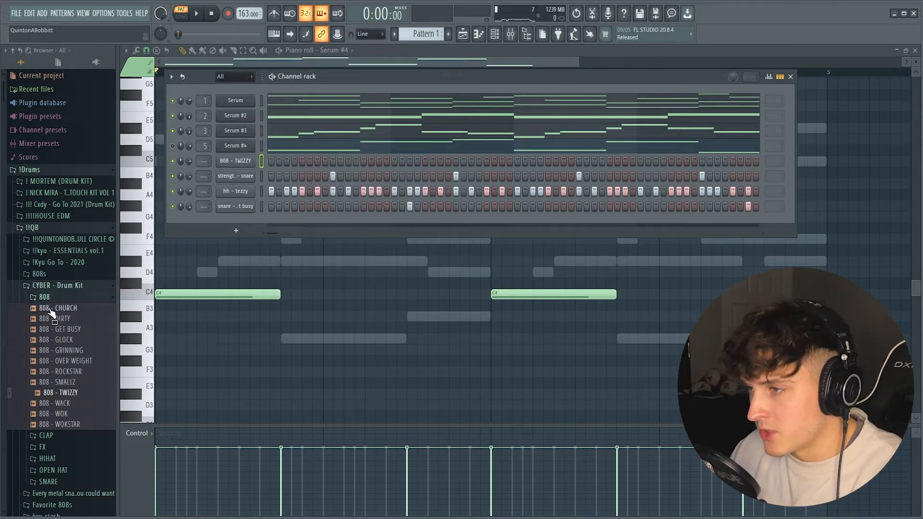
drag(223, 150, 226, 167)
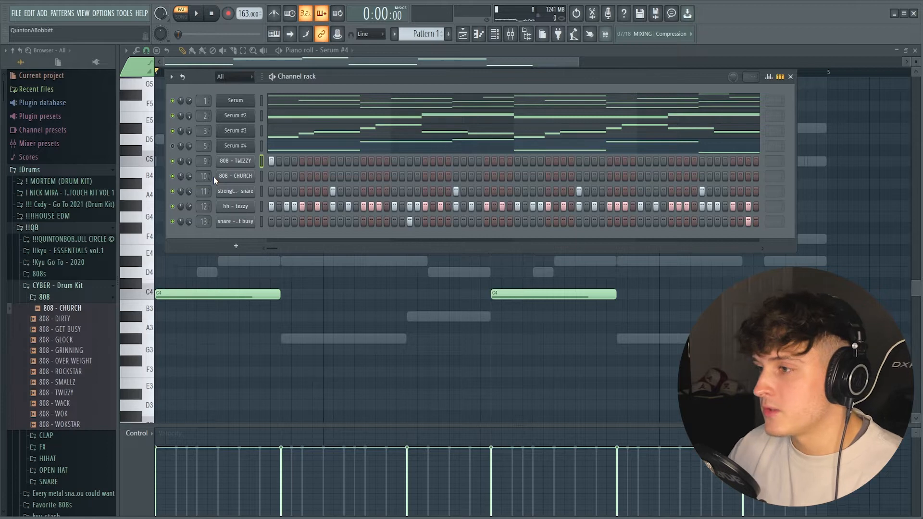
Draw a G#4 note in the 808 - CHURCH piano roll from bar 1's fourth beat to the middle of bar 2
drag(348, 77, 354, 74)
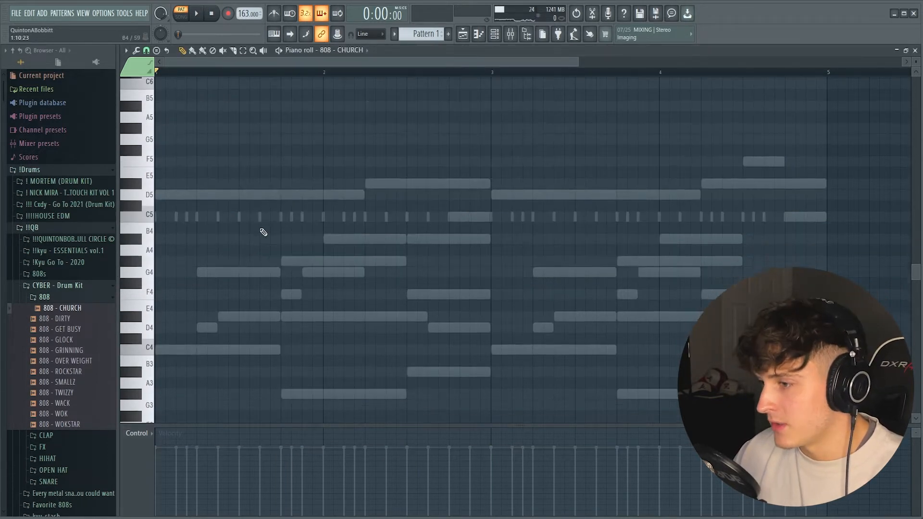
scroll(267, 264, down, 3)
key(space)
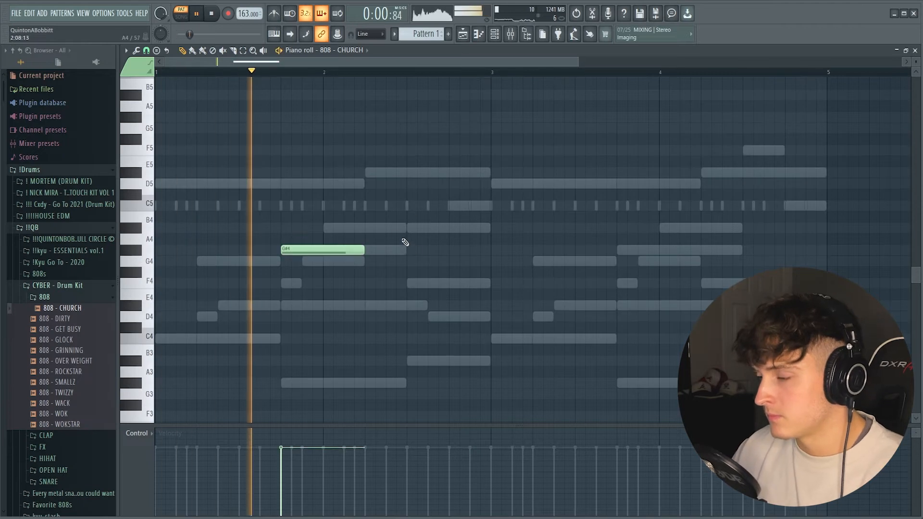
drag(364, 250, 391, 251)
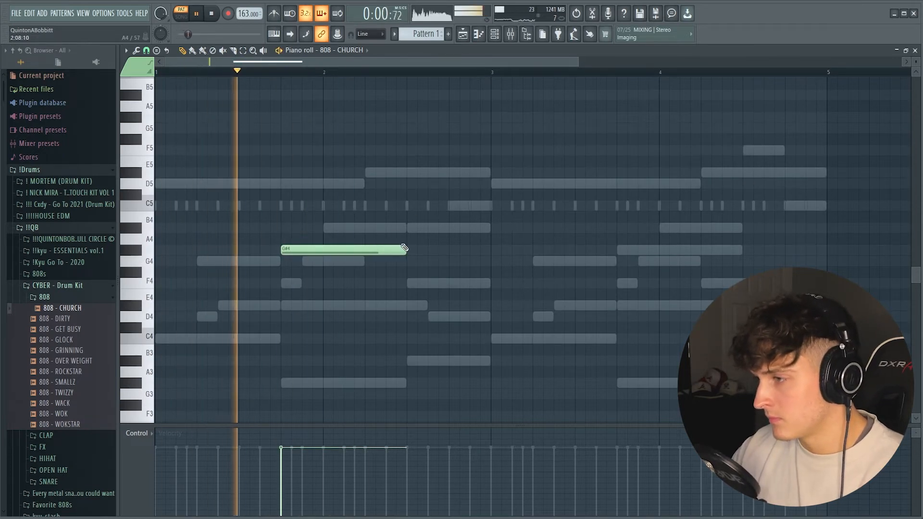
Raise the 808 - CHURCH note an octave to G#5 and add an A#5 note filling the second half of bar 2
key(ctrl+Up)
click(408, 235)
key(space)
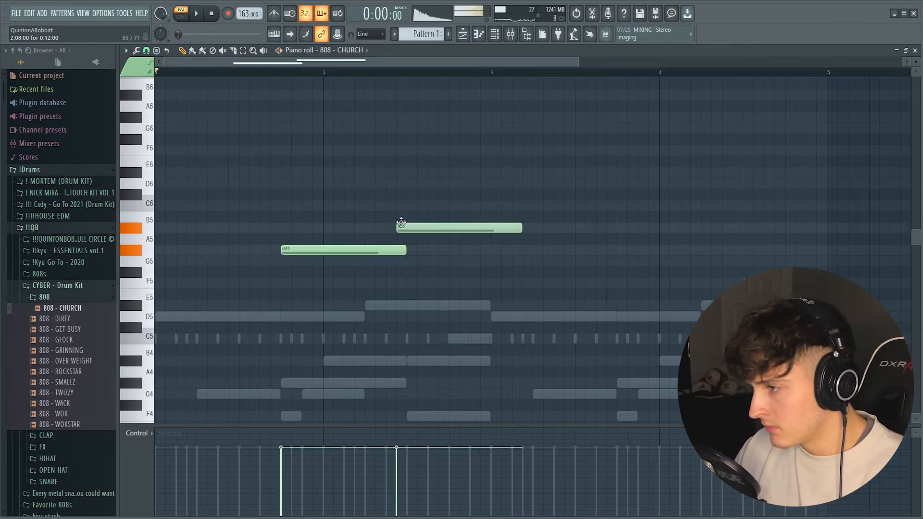
key(space)
drag(532, 227, 490, 228)
Raise the velocity of both 808 - CHURCH notes to maximum, playing the pattern back to check them
key(space)
drag(433, 430, 272, 428)
key(space)
key(space)
Slice the G#5 note half a beat after its start and cut the A#5 note in half
click(302, 250)
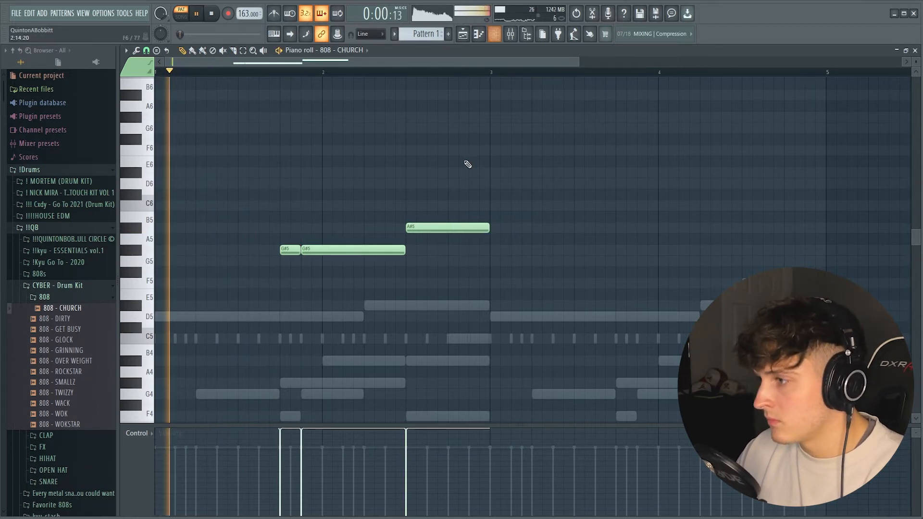
key(c)
drag(447, 214, 453, 239)
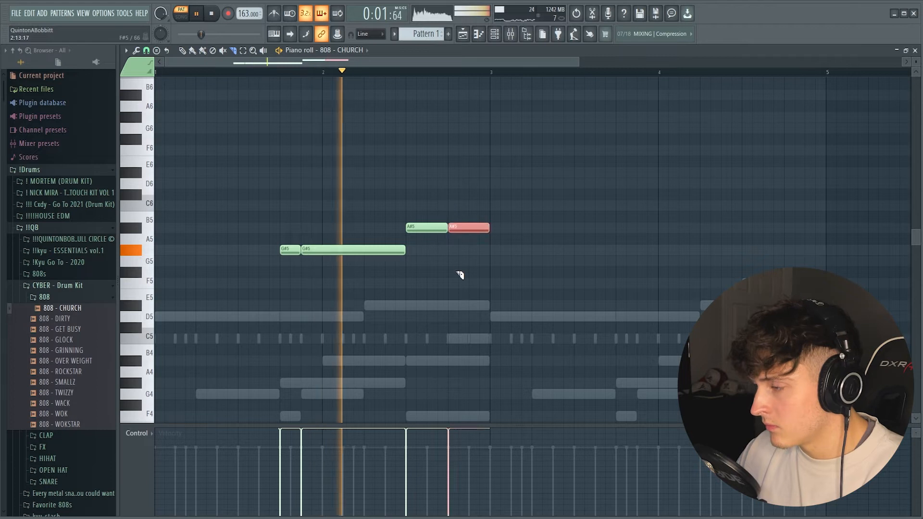
key(p)
click(495, 250)
right_click(533, 254)
In the 808 - TWIZZY piano roll, place three-beat C5 notes at the starts of bars 1 and 3
key(Up)
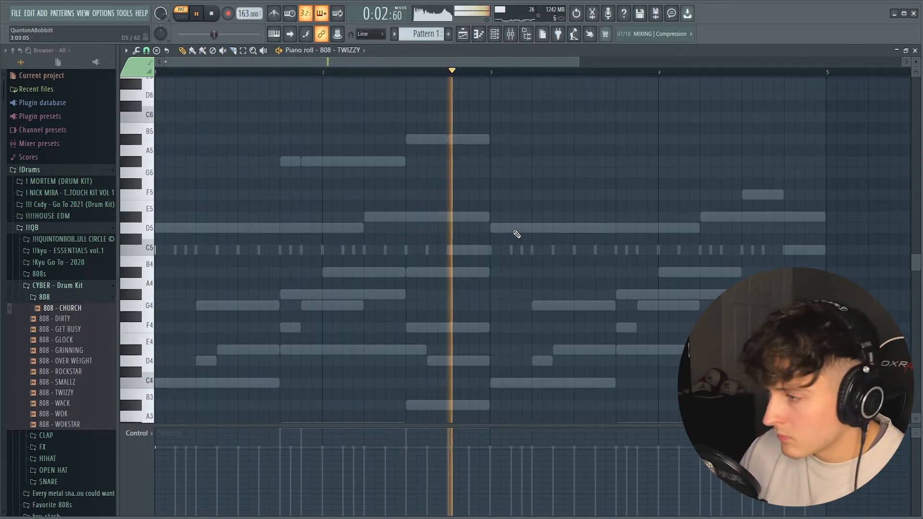
right_click(166, 251)
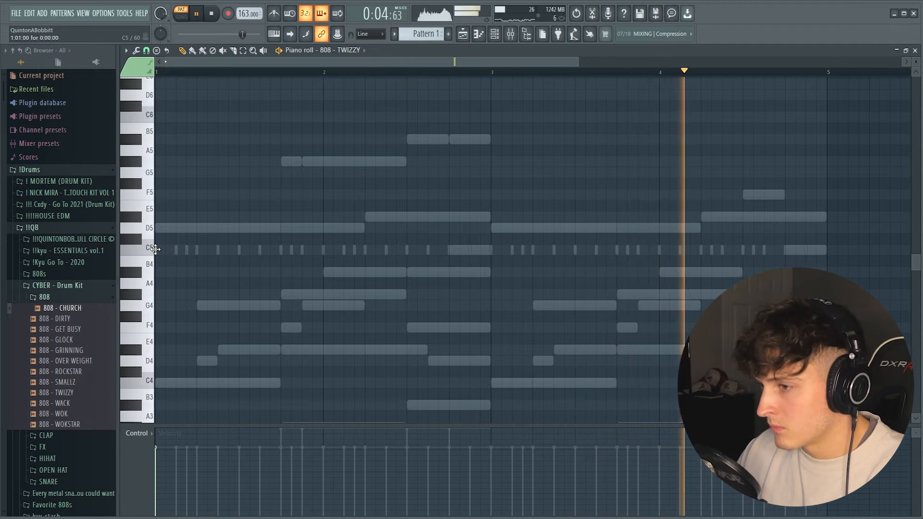
drag(187, 255, 290, 253)
drag(229, 250, 563, 246)
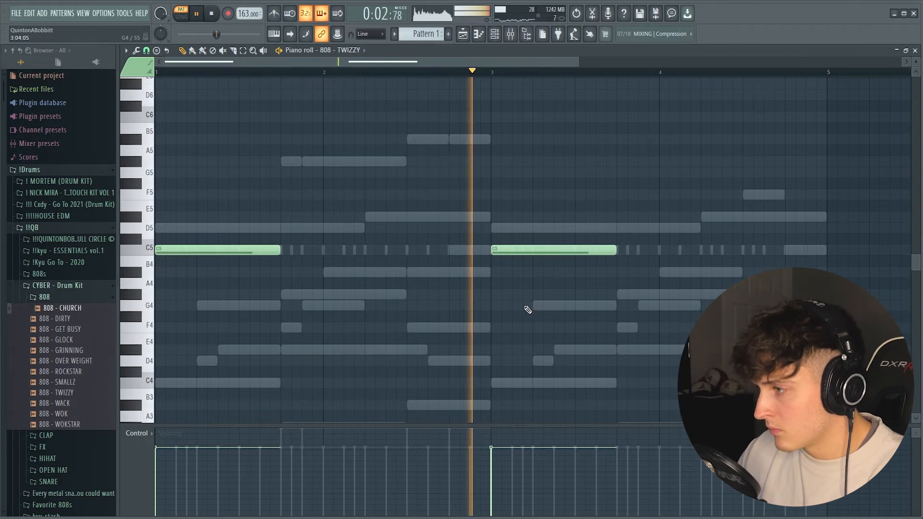
Split the 808 - TWIZZY note in bar 3 after one beat and raise its first piece an octave to C6
key(space)
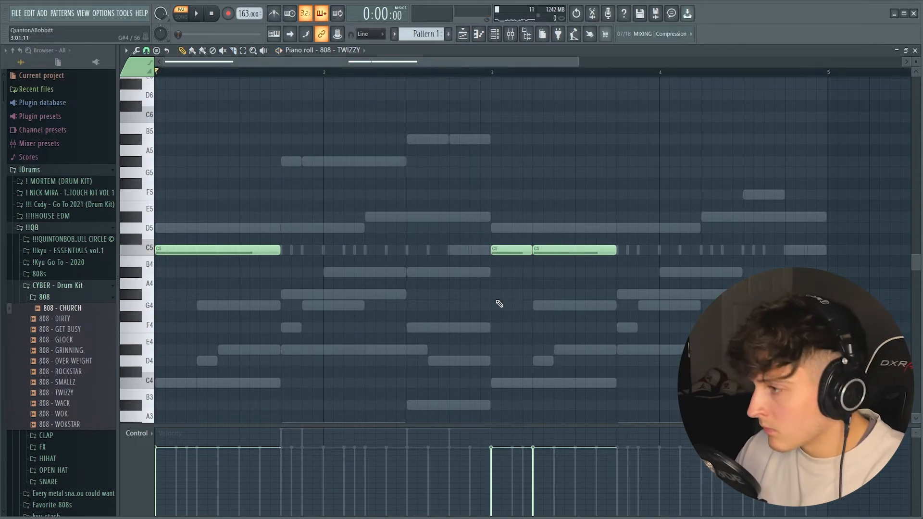
key(ctrl+Up)
key(space)
key(ctrl+d)
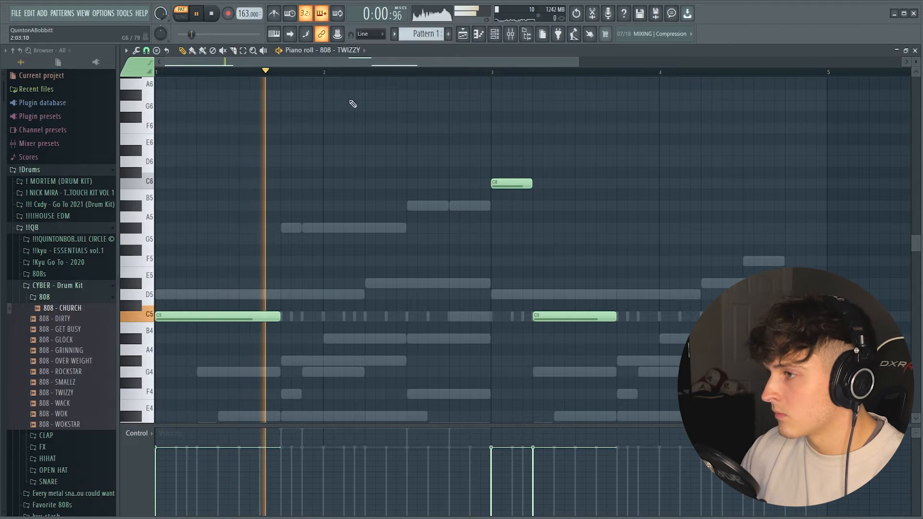
Duplicate the 808 - CHURCH notes from bars 1-2 into bars 3-4, with the short G#5 slice placed after the long one
key(Down)
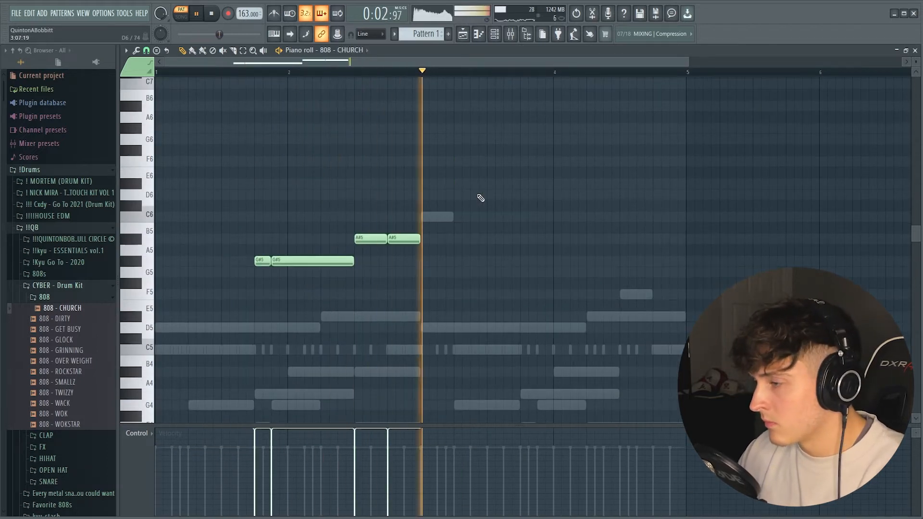
scroll(483, 197, down, 3)
key(space)
drag(425, 72, 157, 72)
key(ctrl+b)
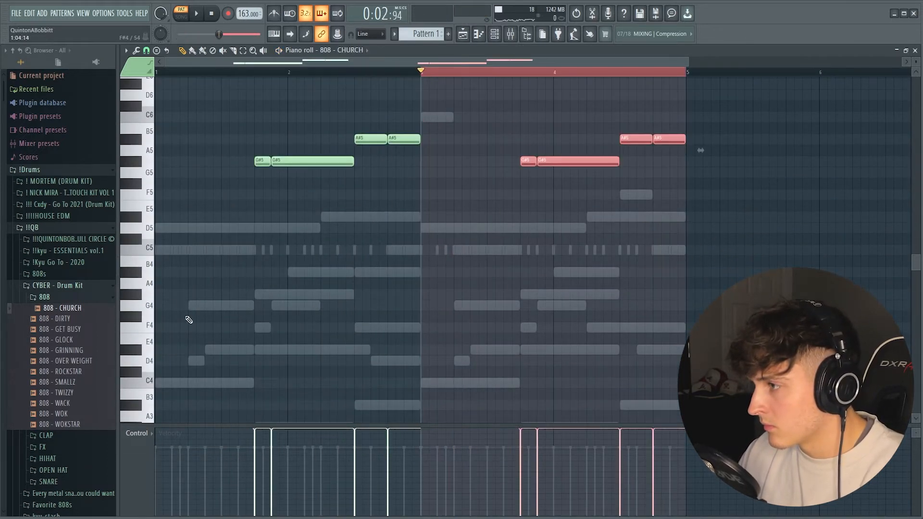
key(ctrl+d)
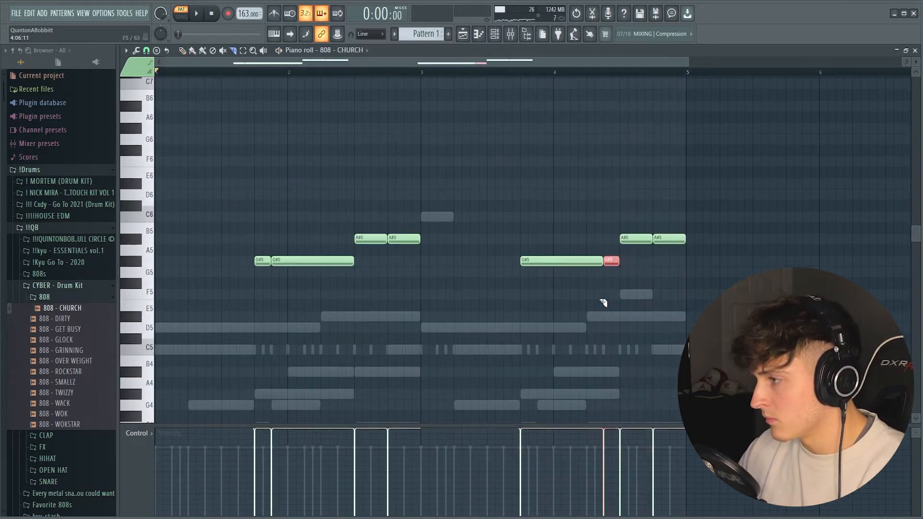
key(space)
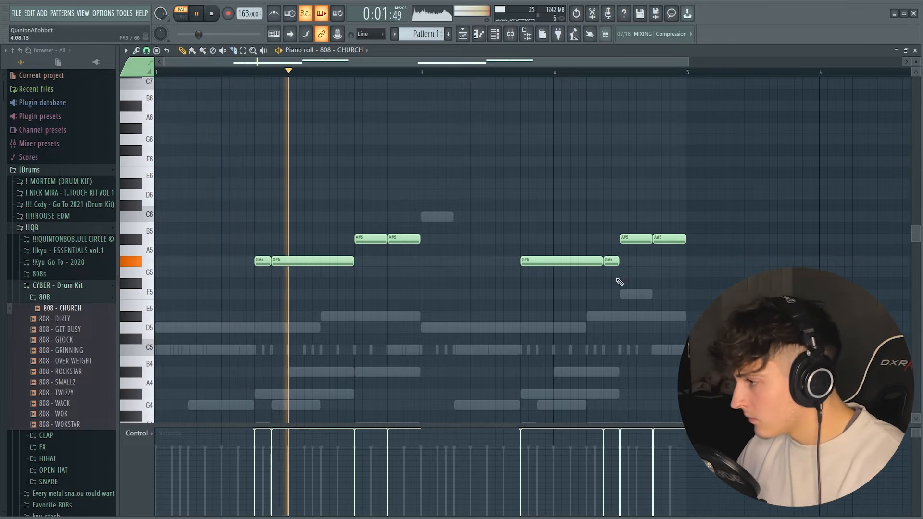
Raise the short 808 - CHURCH slice in bar 4 to G#6 and split the final A#5 note into A#7 and G#7 pieces
key(ctrl+Up)
ctrl+click(602, 257)
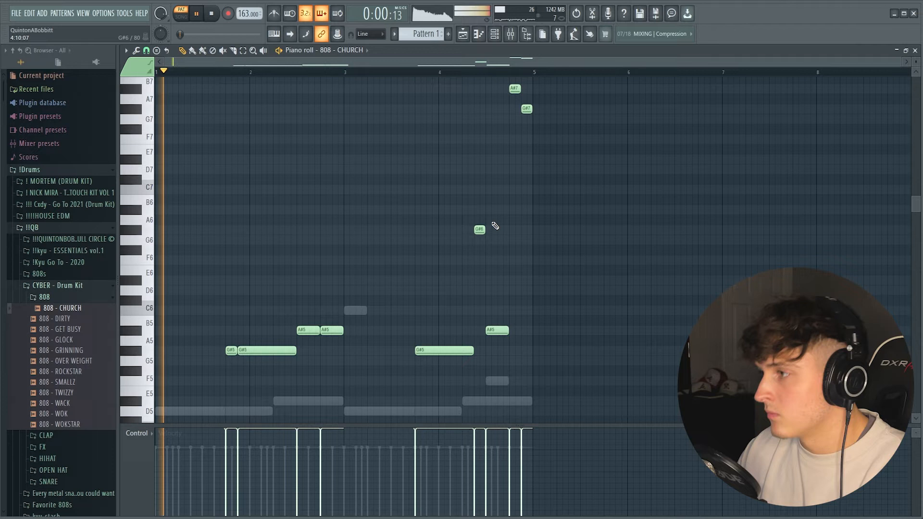
scroll(350, 178, up, 3)
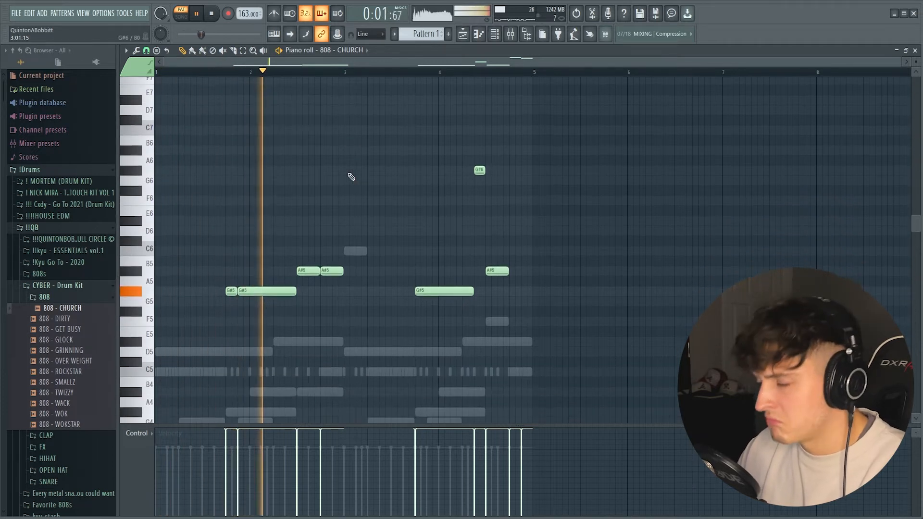
scroll(374, 77, up, 3)
drag(374, 62, 313, 59)
Add burial - oh and SNAPZ from the CYBER kit's open hats, with burial on bars 1 and 3 and SNAPZ on steps 13, 21, 29, 45, 53 and 61
click(498, 34)
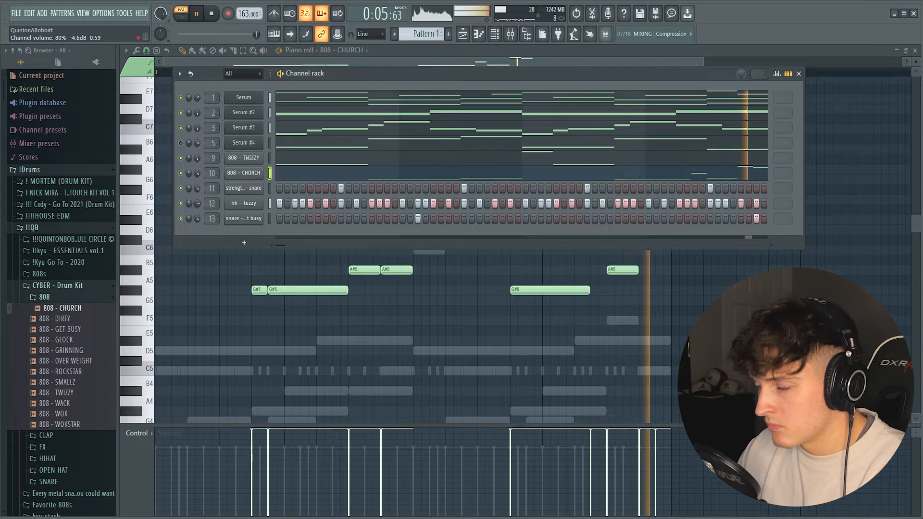
click(69, 298)
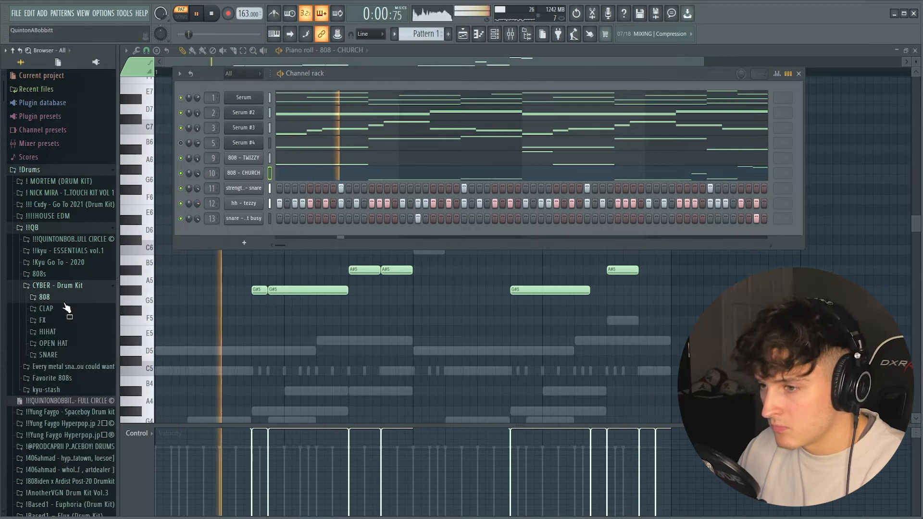
click(59, 344)
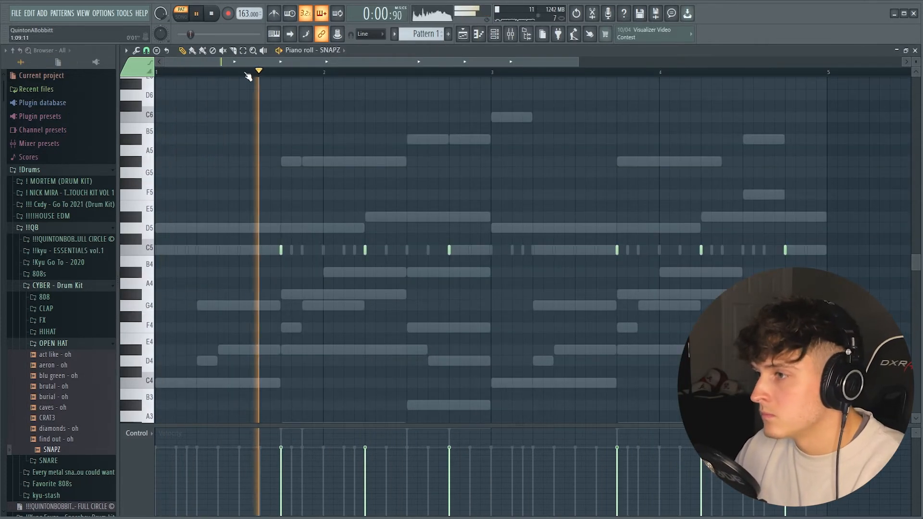
scroll(246, 78, down, 3)
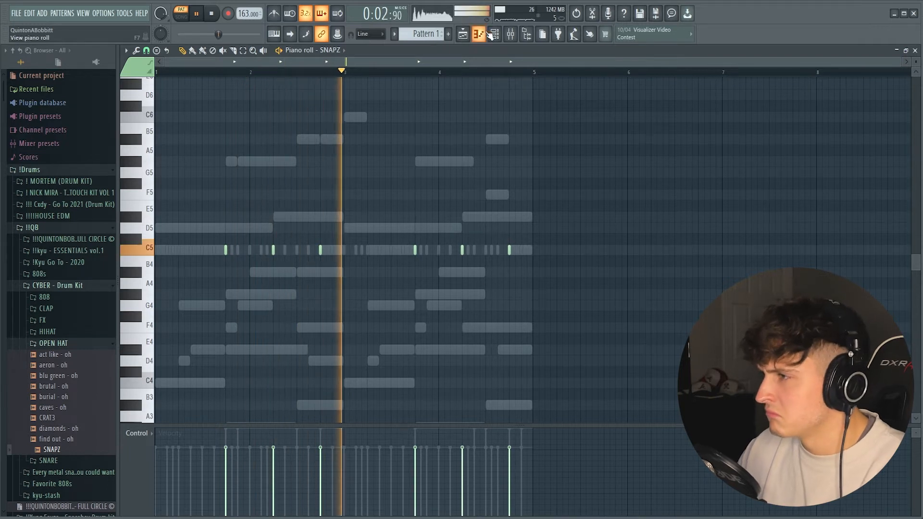
key(F6)
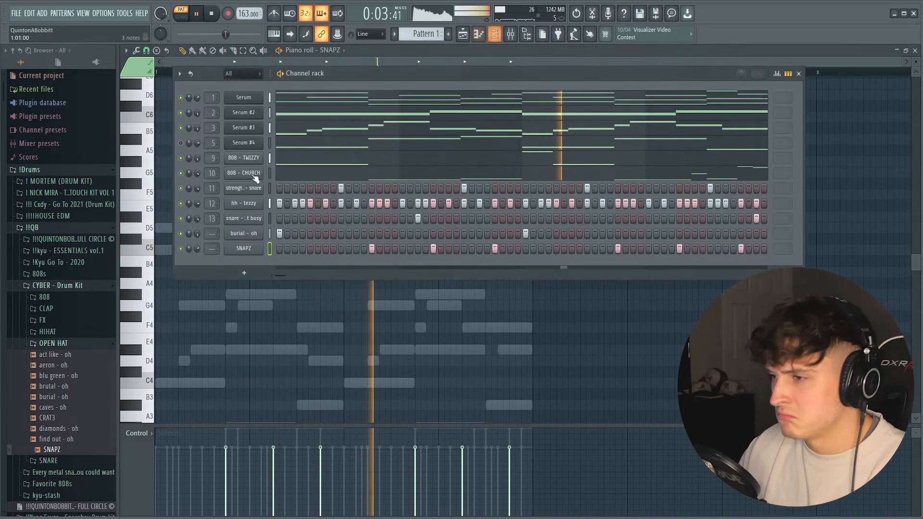
Route the burial - oh and SNAPZ channels to mixer tracks 14 and 15 and lower the SNAPZ fader slightly
double_click(271, 234)
key(F9)
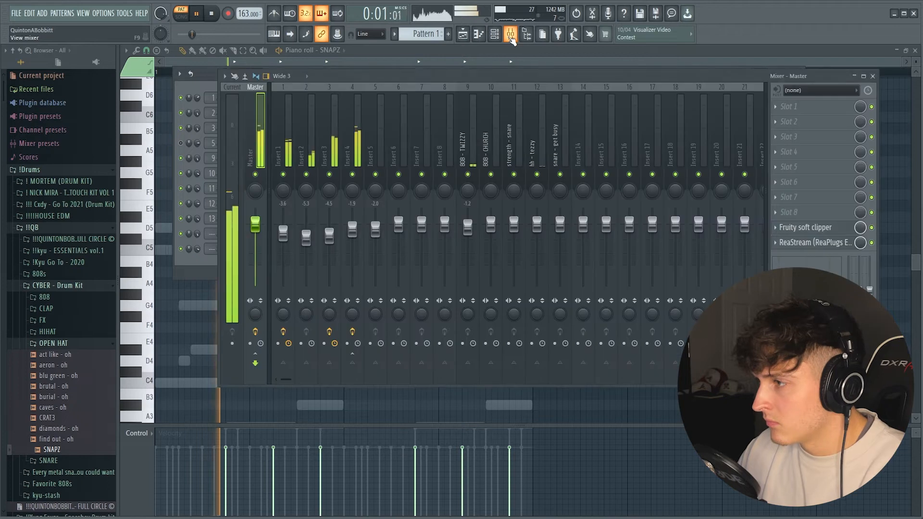
click(589, 144)
key(ctrl+shift+l)
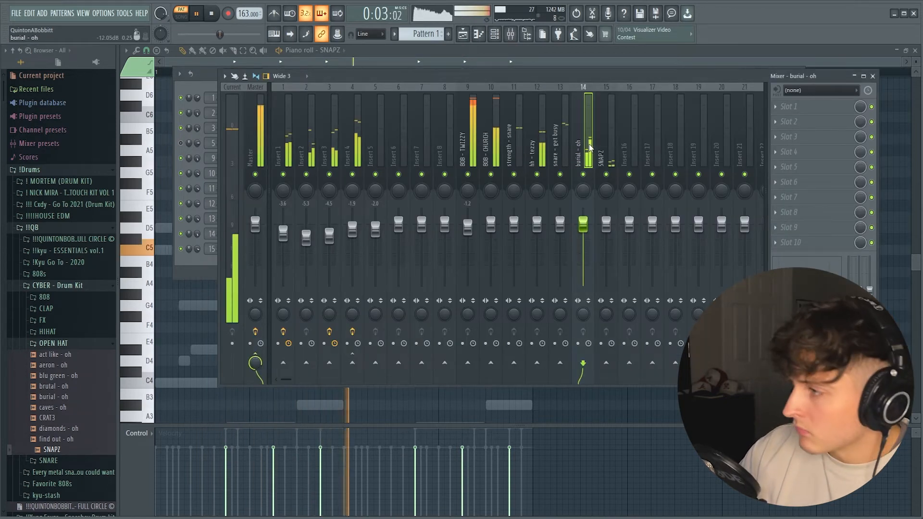
drag(606, 223, 606, 230)
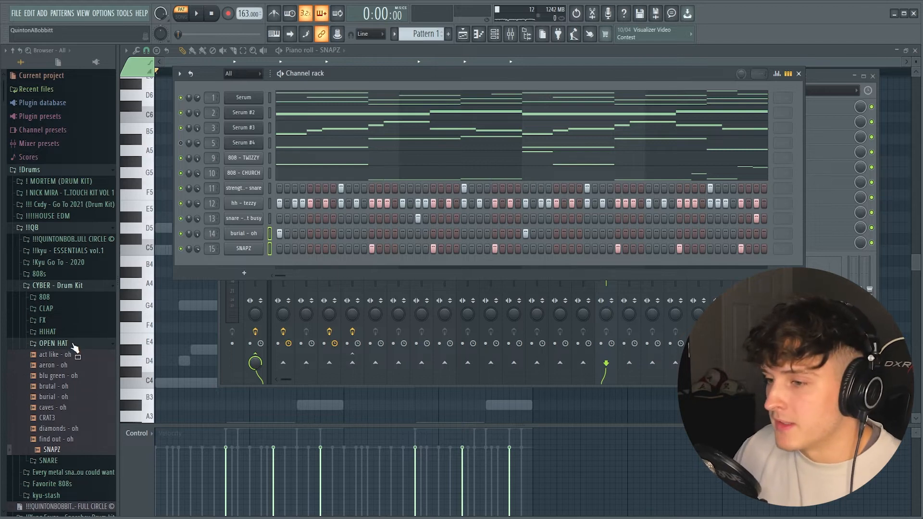
Collapse the CYBER kit folders and add the SECRET sample as a channel below SNAPZ
click(74, 345)
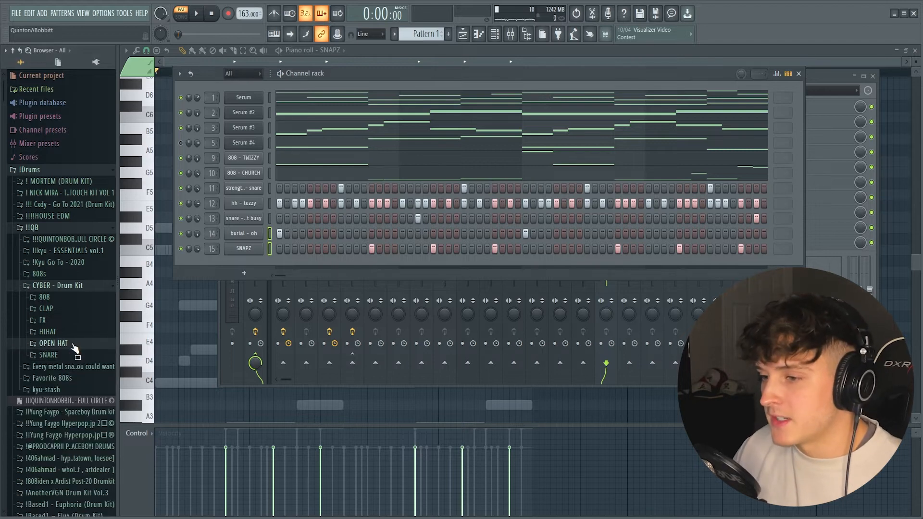
click(70, 286)
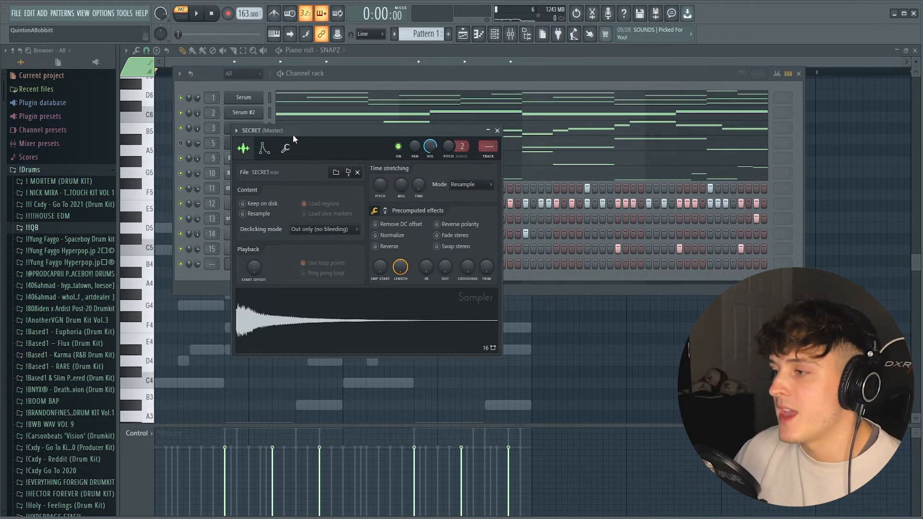
drag(293, 136, 277, 123)
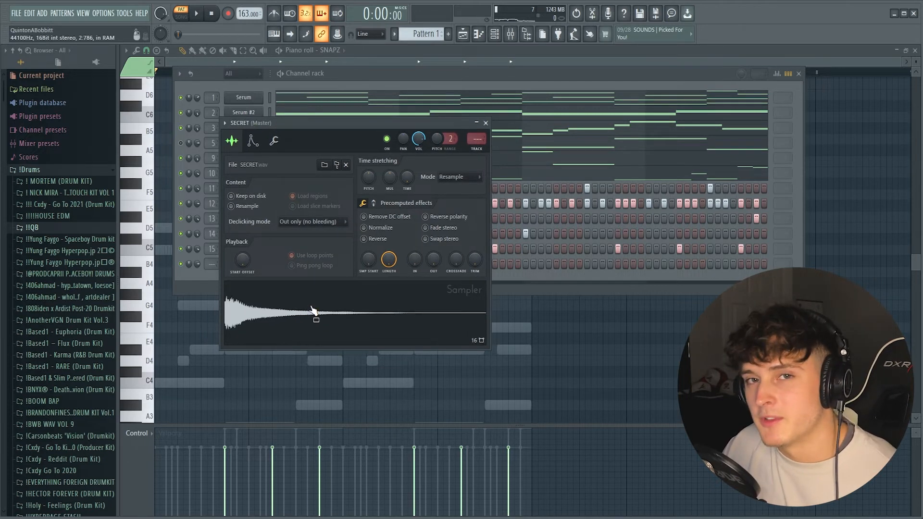
click(485, 123)
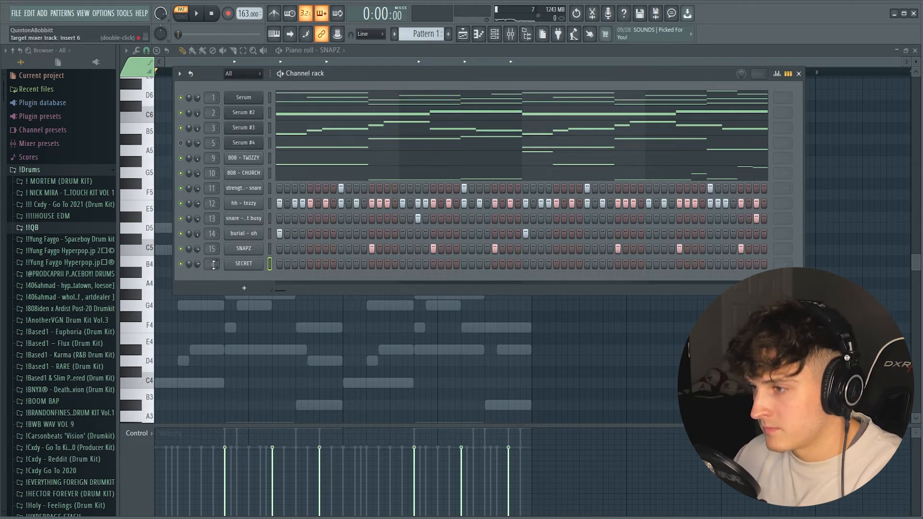
Route the SECRET channel to mixer track 6 and move it directly above 808 - TWIZZY
key(alt+Up)
key(alt+Up)
key(alt+Up)
key(alt+Up)
key(alt+Up)
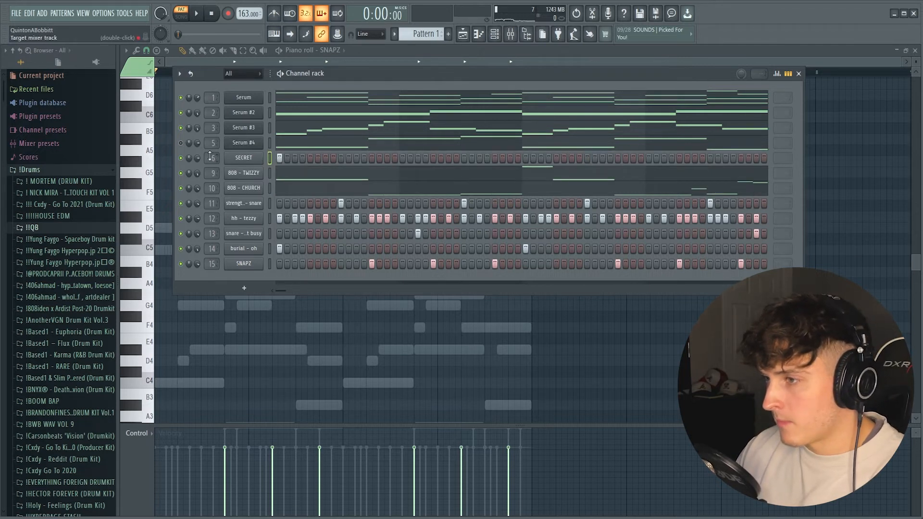
Write a SECRET melody of C5, G#4, D#5 and A#4 across bars 1-2 and repeat it in bars 3-4
right_click(250, 157)
click(277, 160)
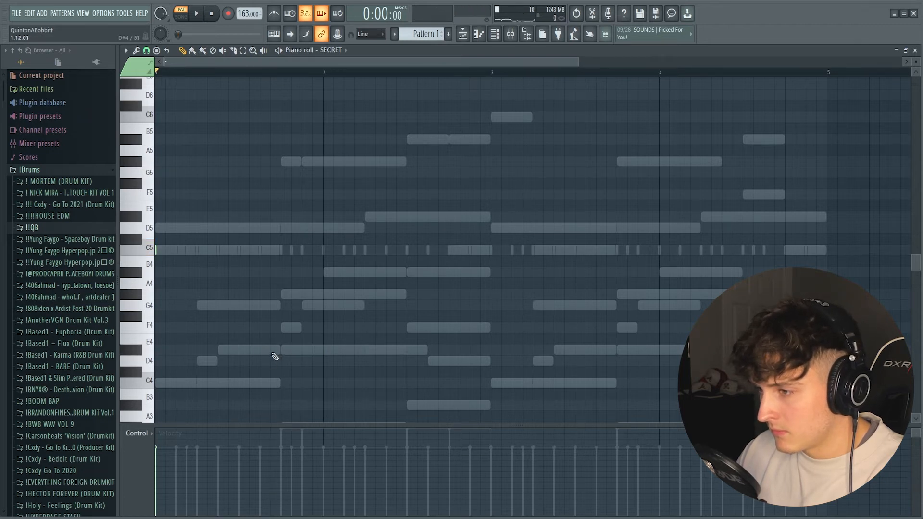
key(space)
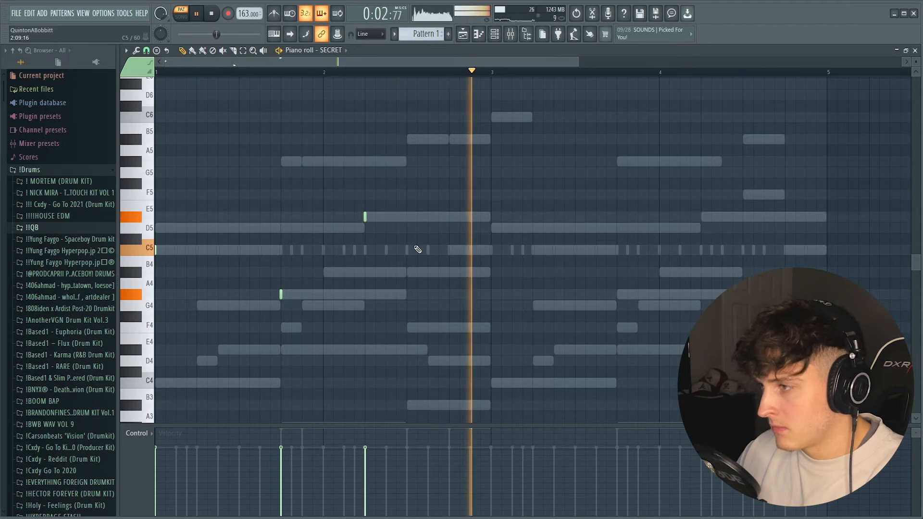
drag(491, 72, 156, 72)
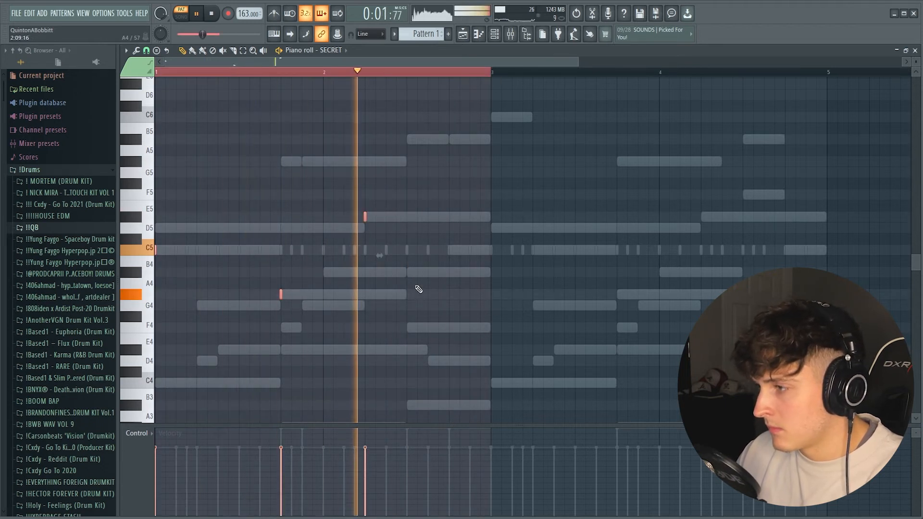
key(ctrl+z)
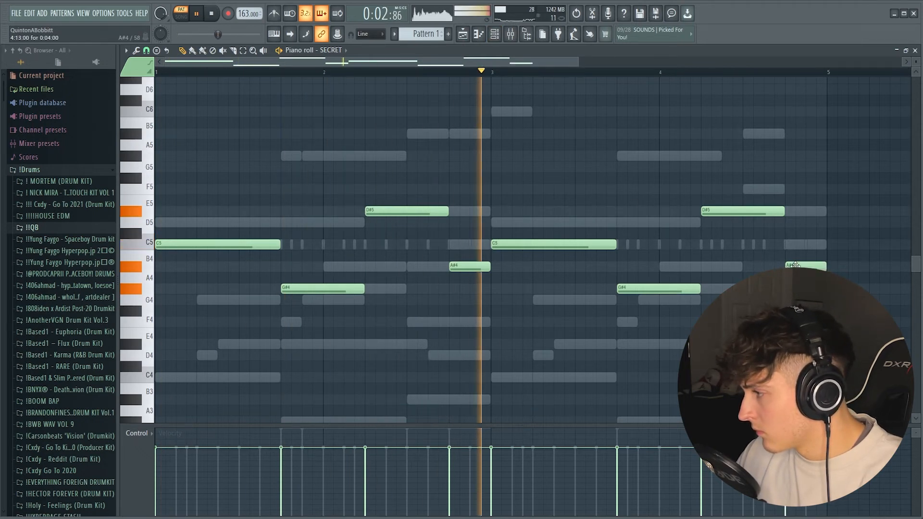
Open the SECRET channel's envelope and instrument settings from the channel rack
key(F6)
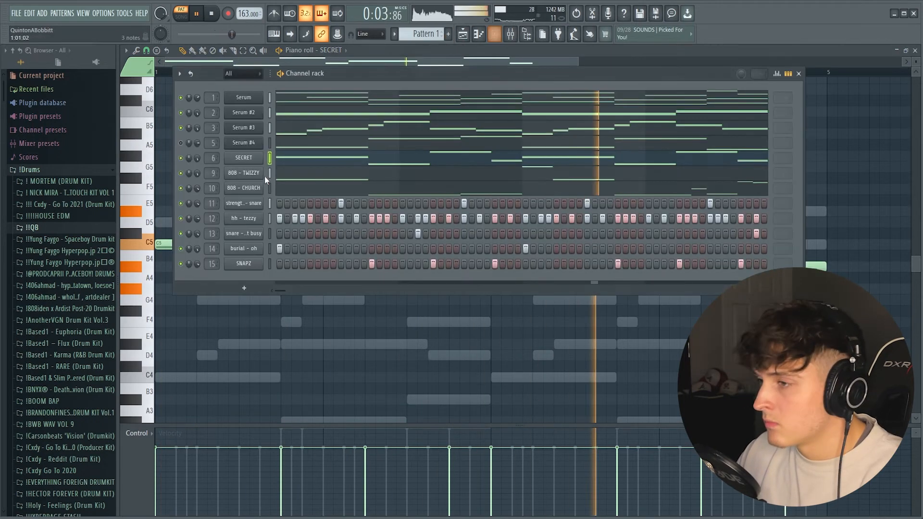
click(242, 158)
click(257, 142)
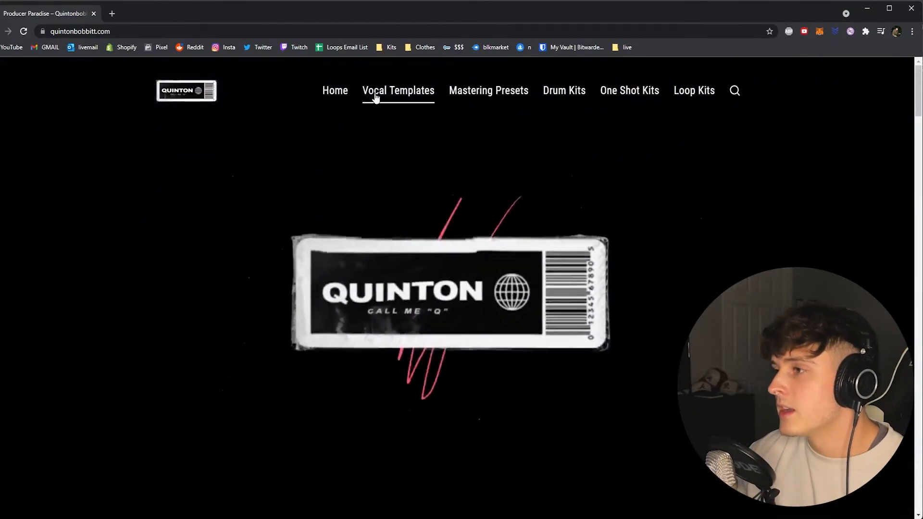
Switch to the web browser and look through the Vocal Templates collection on quintonbobbitt.com
click(398, 91)
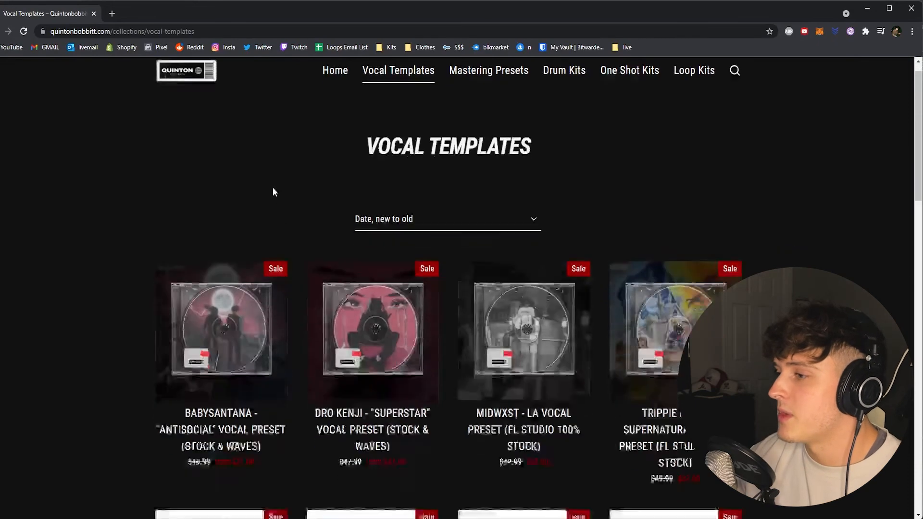
scroll(277, 194, down, 10)
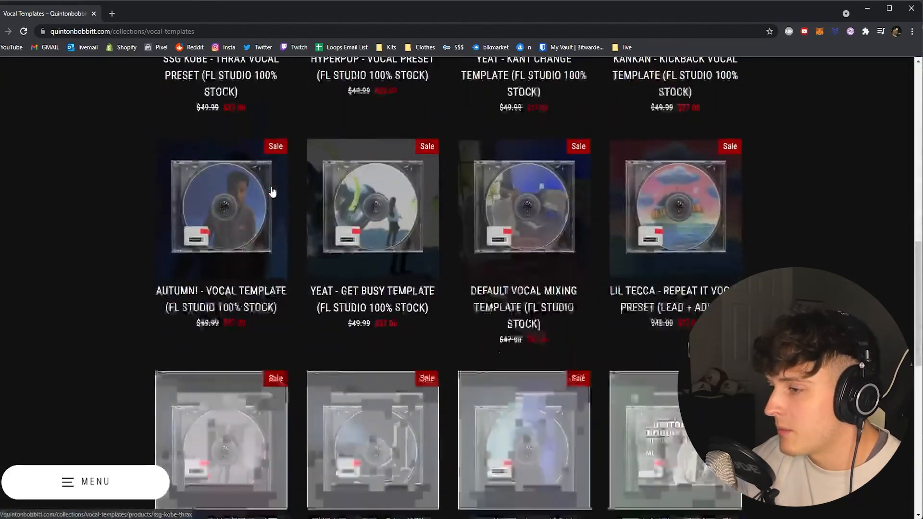
scroll(272, 192, down, 3)
scroll(353, 363, up, 5)
click(372, 373)
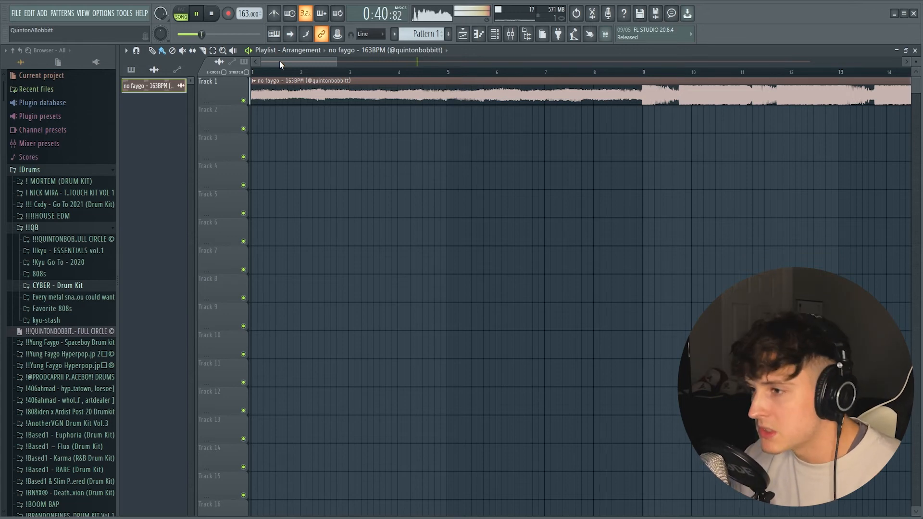
Switch back to FL Studio and examine more of the no faygo - 163BPM audio clip on playlist Track 1
scroll(289, 73, down, 10)
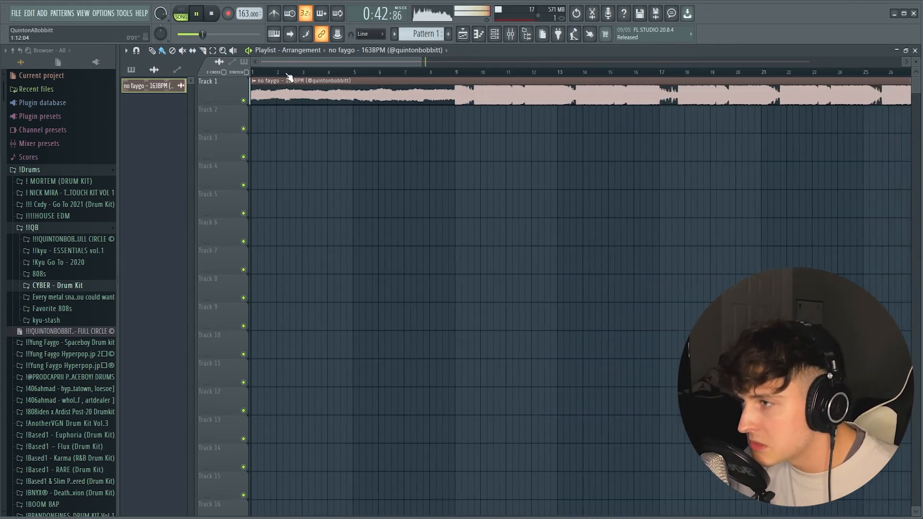